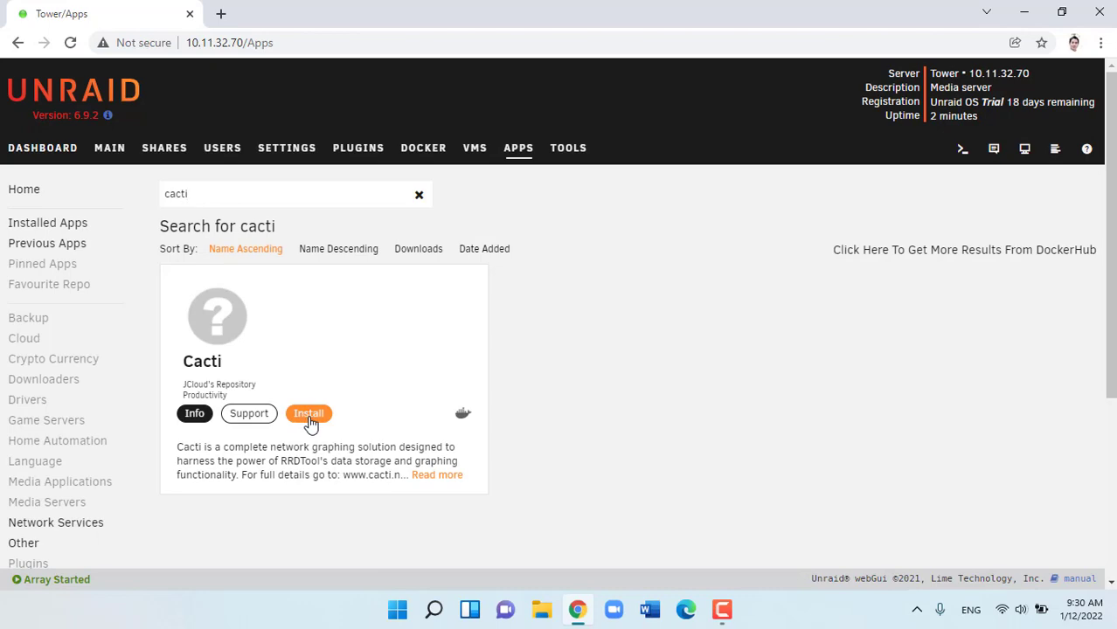
# Install the Cacti app on the Custom : br0 network with fixed IP 10.11.32.175.
pyautogui.click(310, 421)
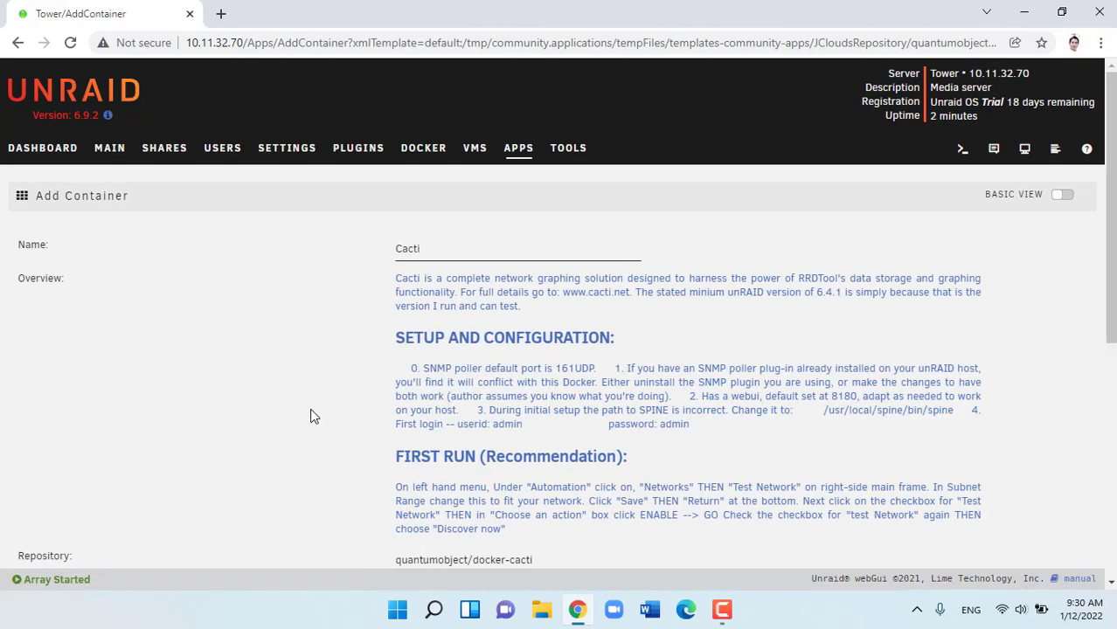
pyautogui.scroll(-4, 311, 417)
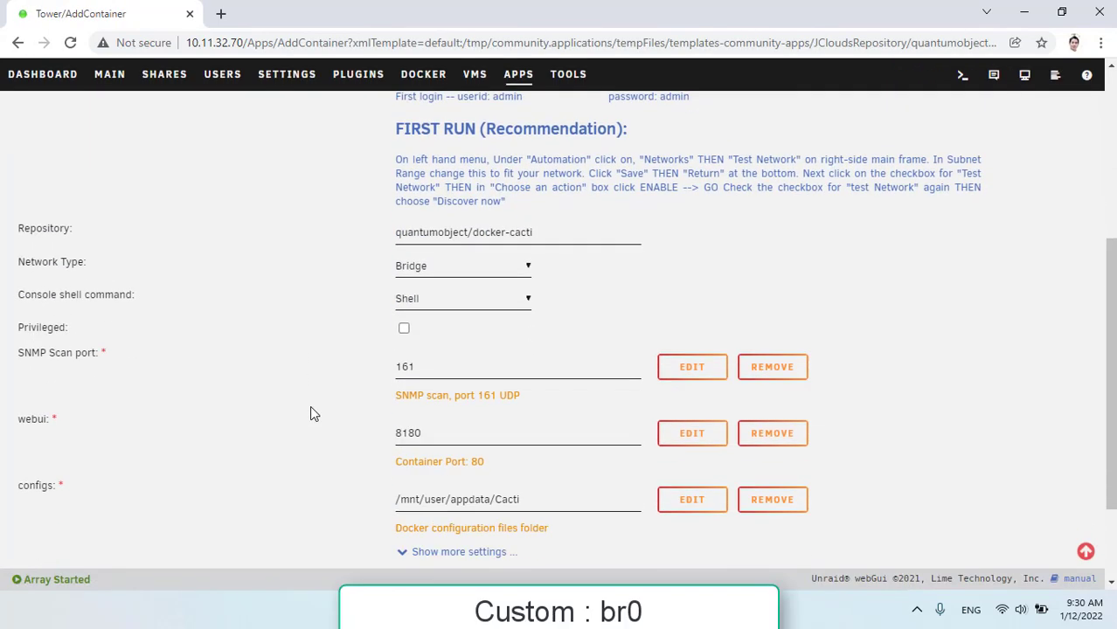
pyautogui.click(514, 271)
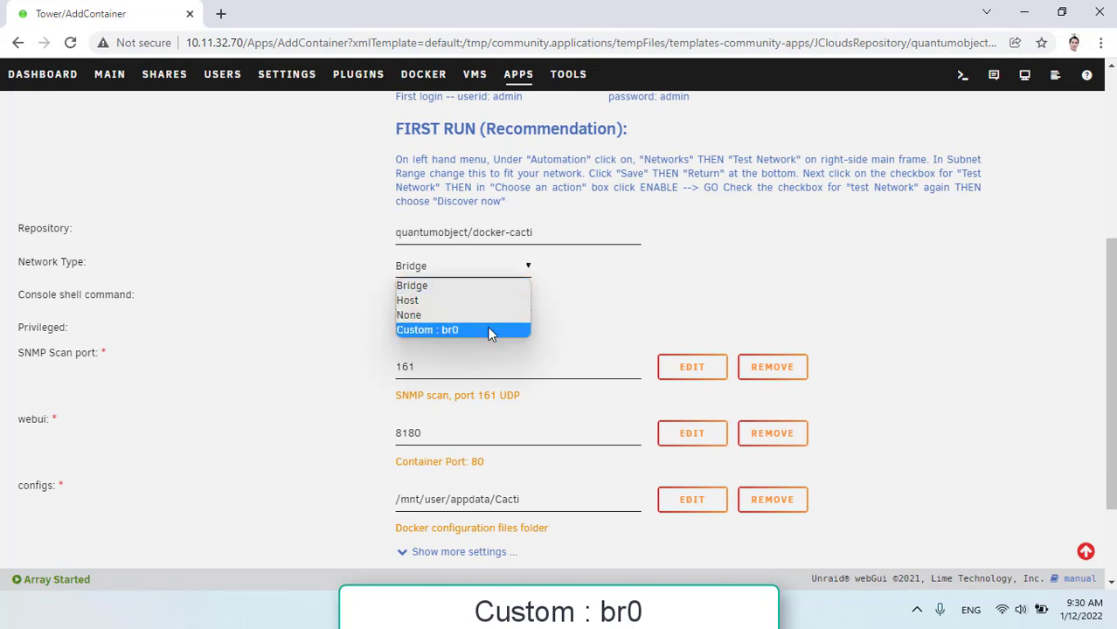
pyautogui.click(490, 328)
pyautogui.click(489, 303)
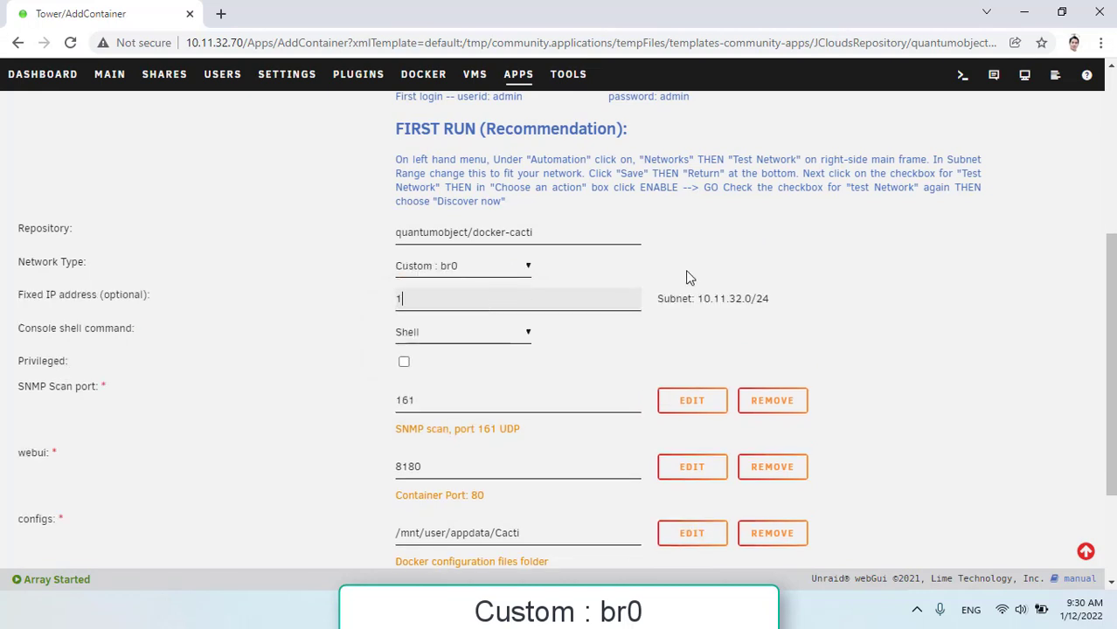
pyautogui.write('10.11.32.175')
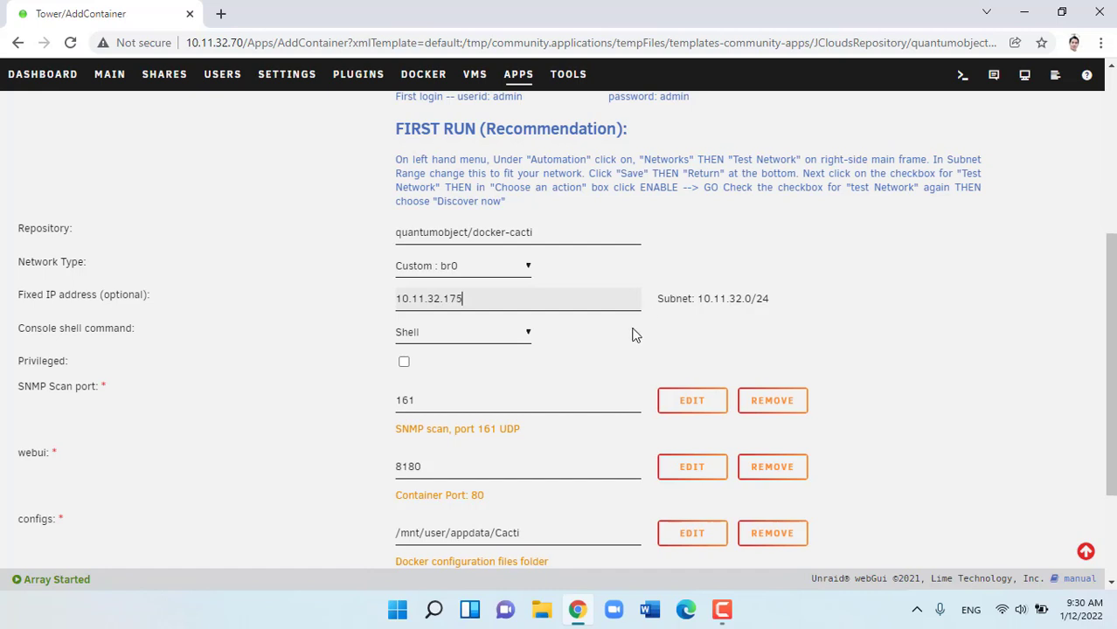
pyautogui.scroll(-2, 634, 334)
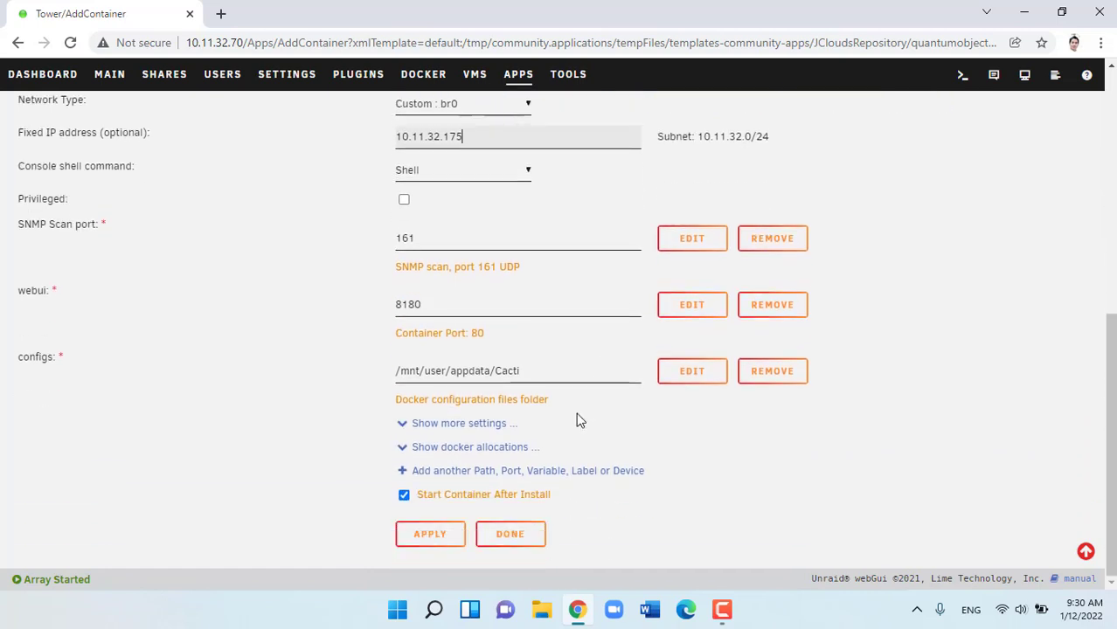
# Apply the settings to pull the Cacti image and create the container.
pyautogui.click(442, 540)
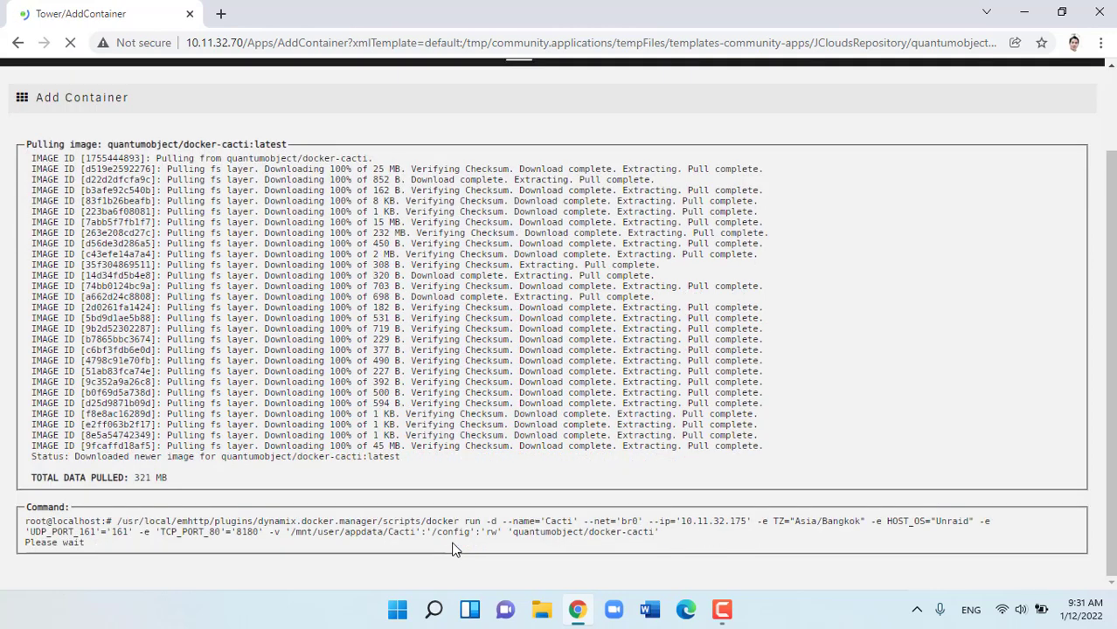
pyautogui.moveTo(44, 501); pyautogui.dragTo(246, 507)
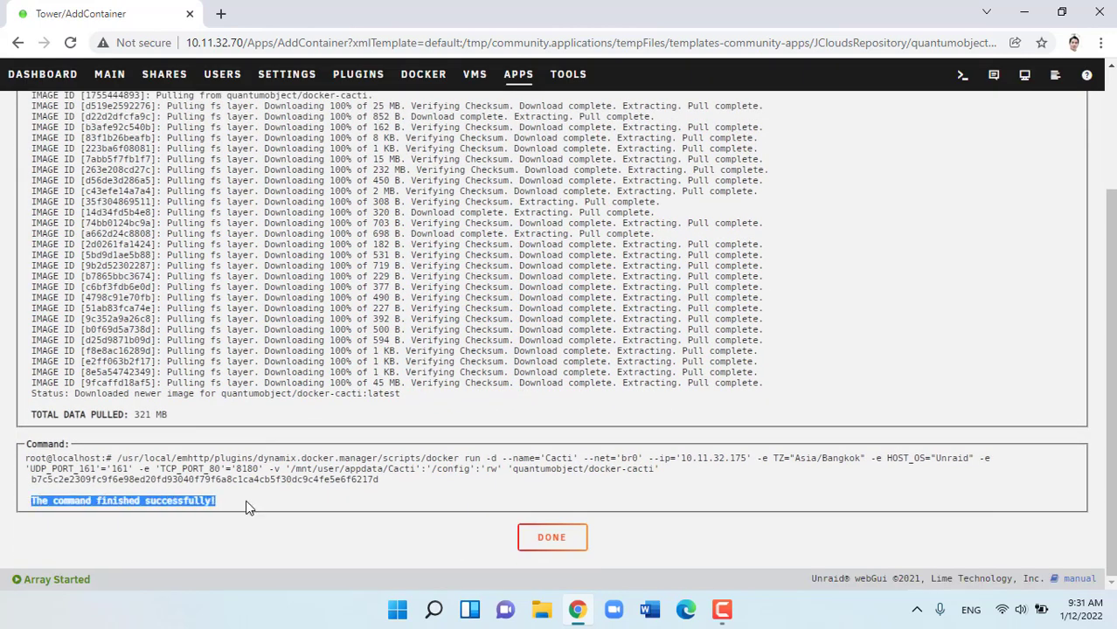
pyautogui.click(564, 543)
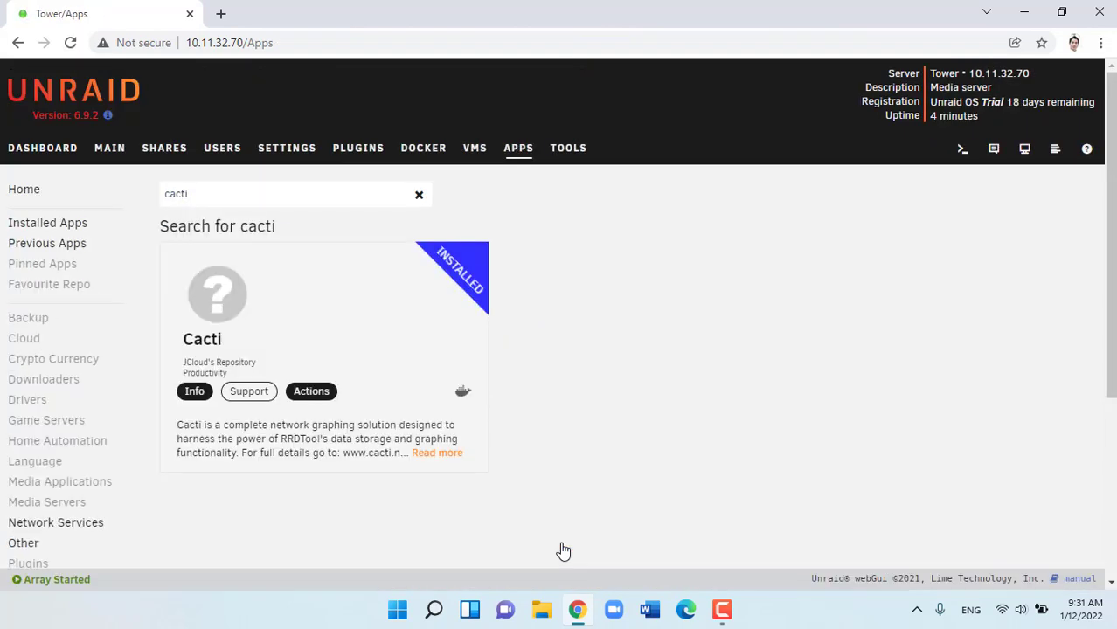
# Open the Cacti container's WebUI from the Docker list in a new tab.
pyautogui.click(431, 161)
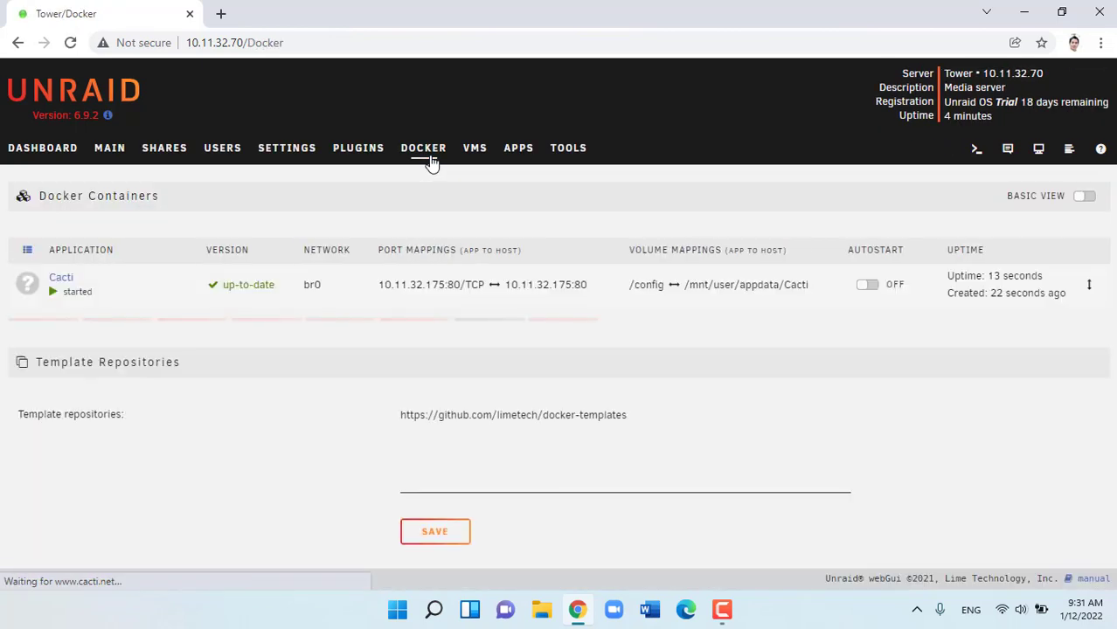
pyautogui.click(27, 286)
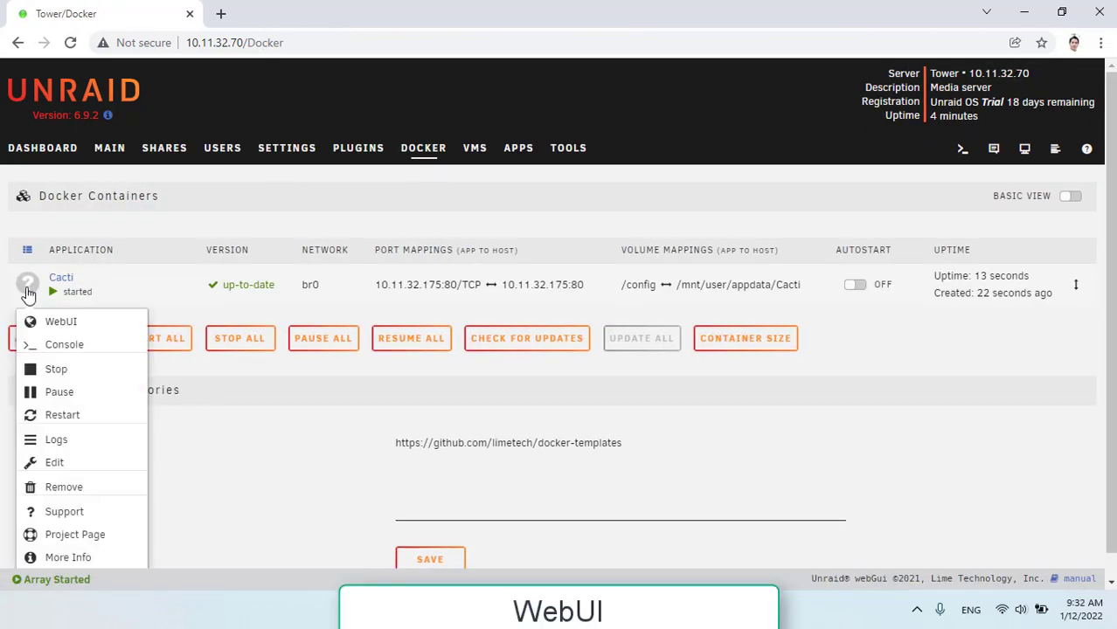
pyautogui.click(91, 328)
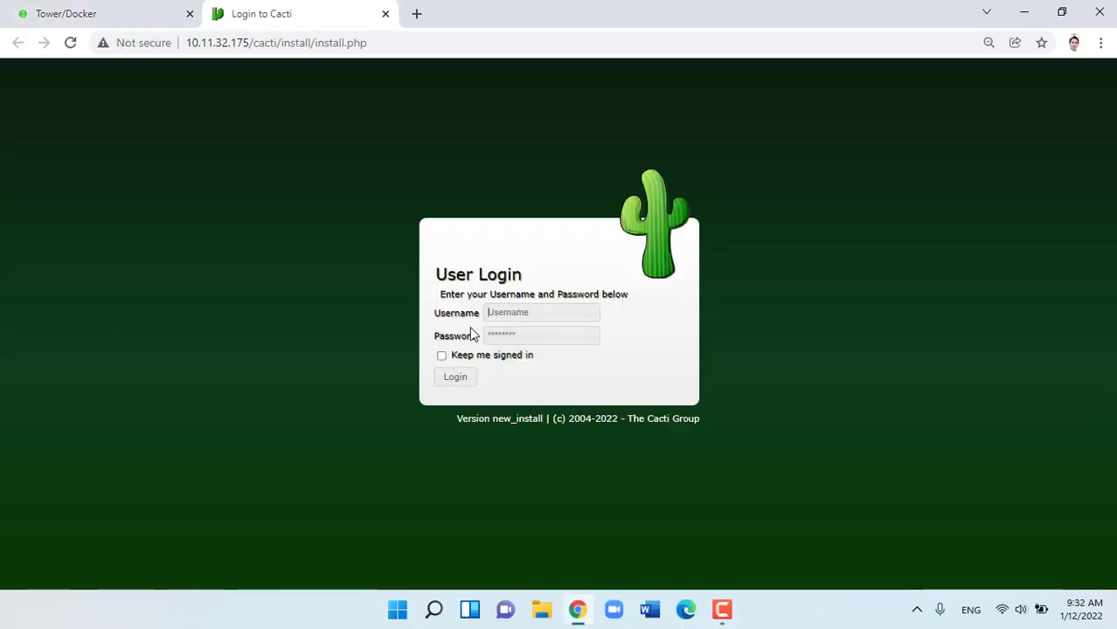
# Log in to Cacti as admin with the default password.
pyautogui.click(530, 313)
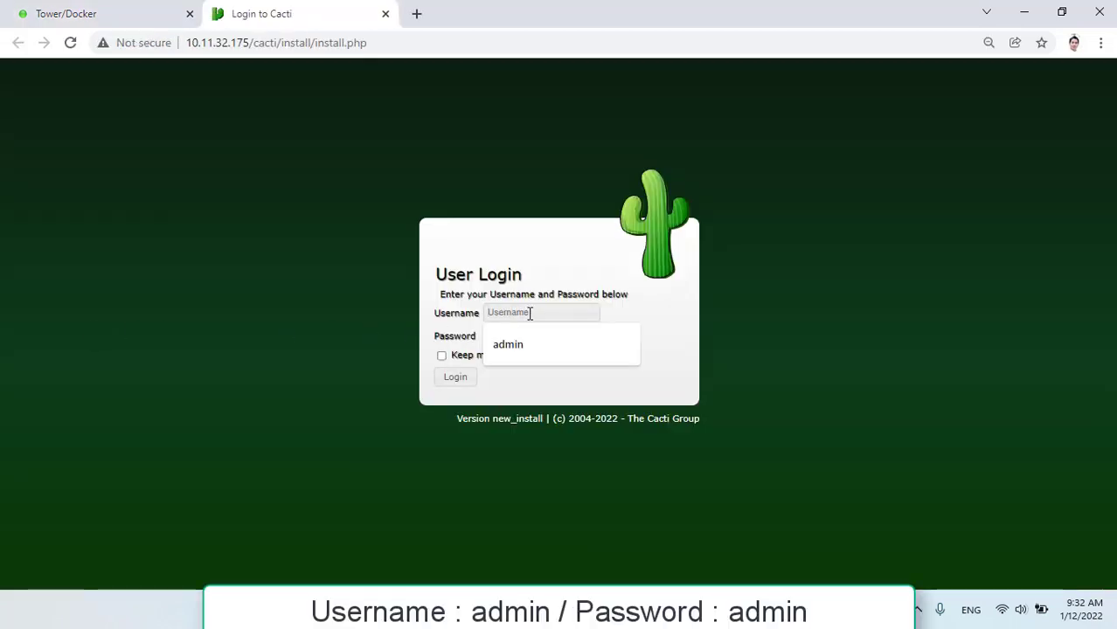
pyautogui.write('admin')
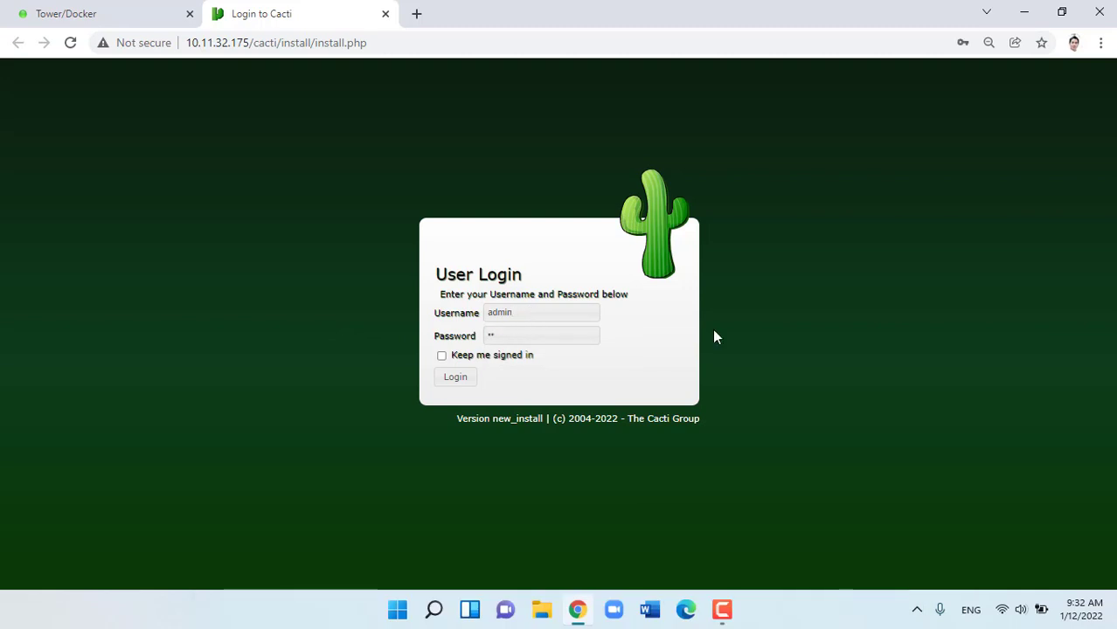
pyautogui.click(462, 384)
# Enter the current password, paste the new admin password twice and save it.
pyautogui.write('admin')
pyautogui.press('Tab')
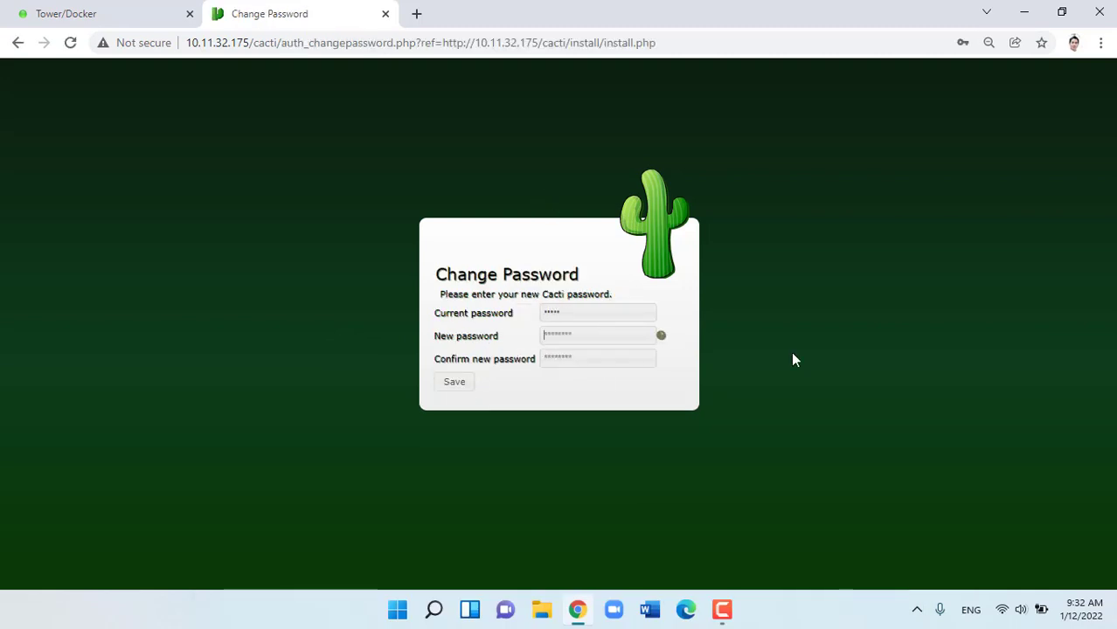
pyautogui.hotkey('ctrl', 'v')
pyautogui.press('Tab')
pyautogui.hotkey('ctrl', 'v')
pyautogui.click(468, 386)
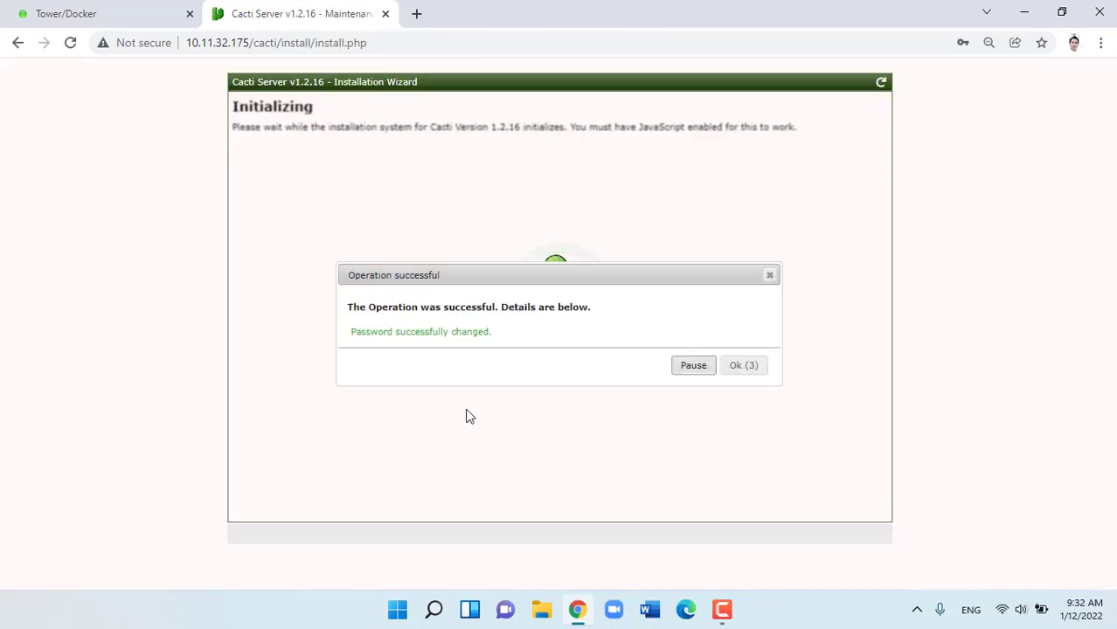
# Accept the GPL, pass the wizard's checks and acknowledge the input validation whitelist statement.
pyautogui.click(757, 371)
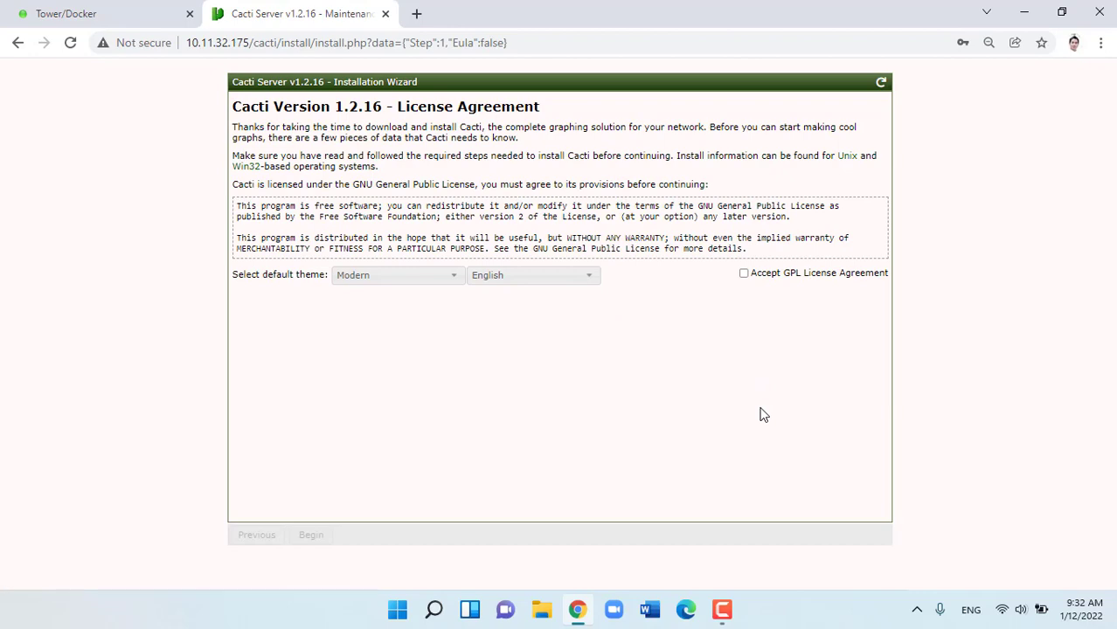
pyautogui.click(744, 273)
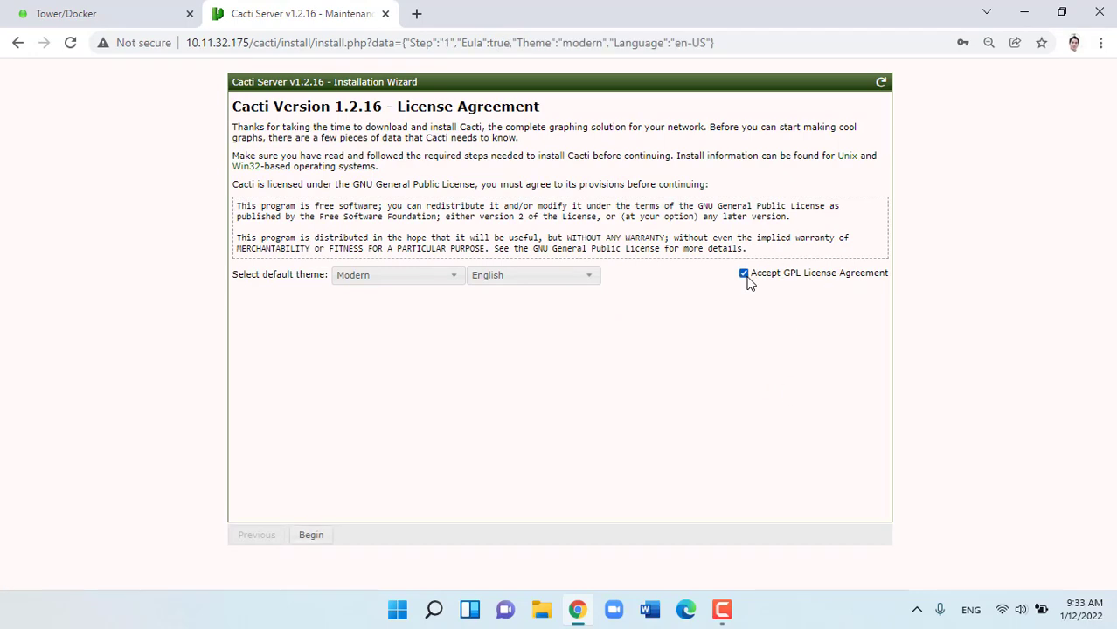
pyautogui.click(317, 535)
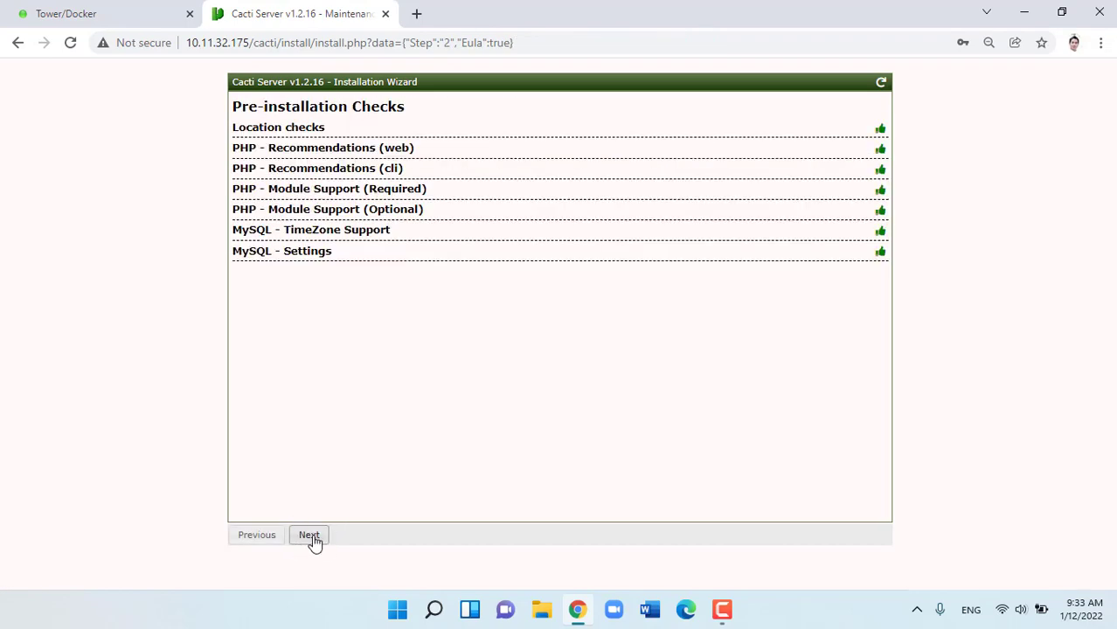
pyautogui.click(302, 538)
pyautogui.click(309, 539)
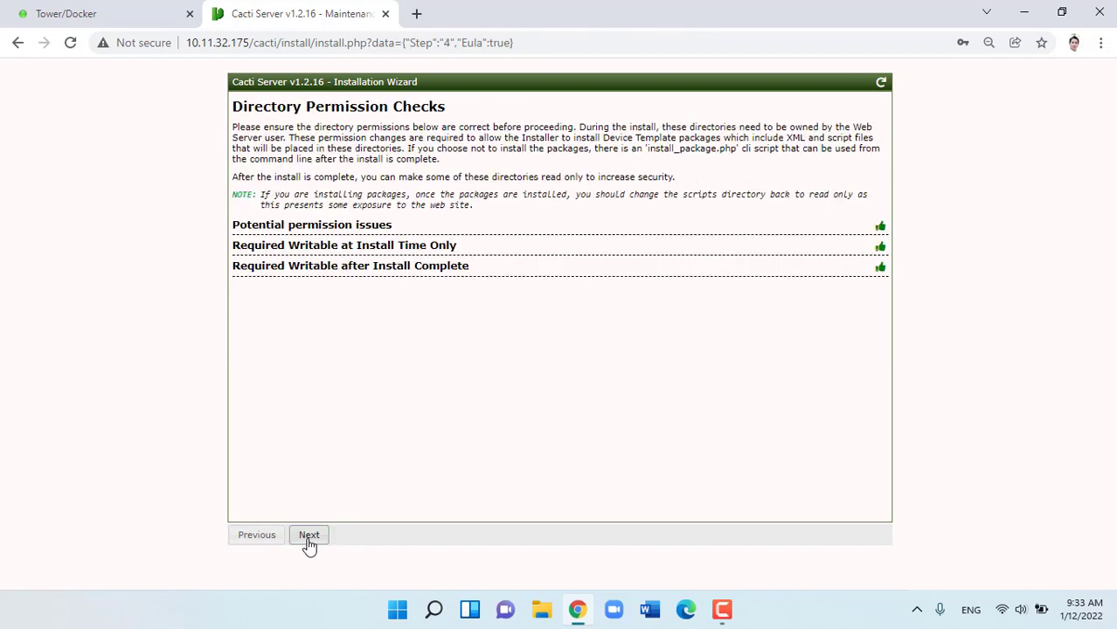
pyautogui.click(308, 538)
pyautogui.click(314, 537)
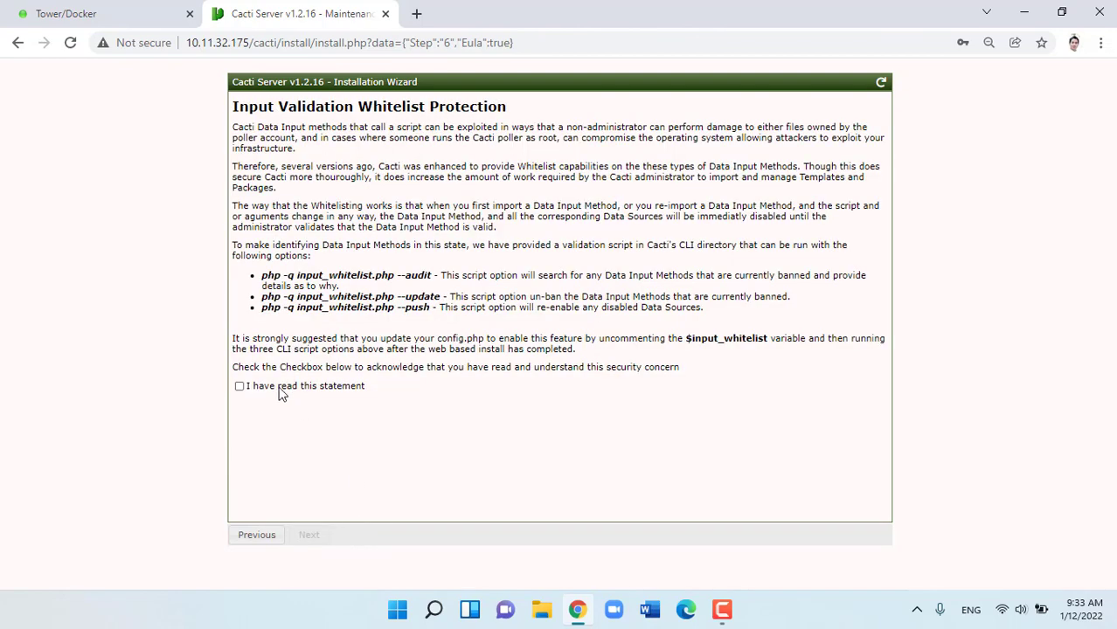
pyautogui.click(239, 387)
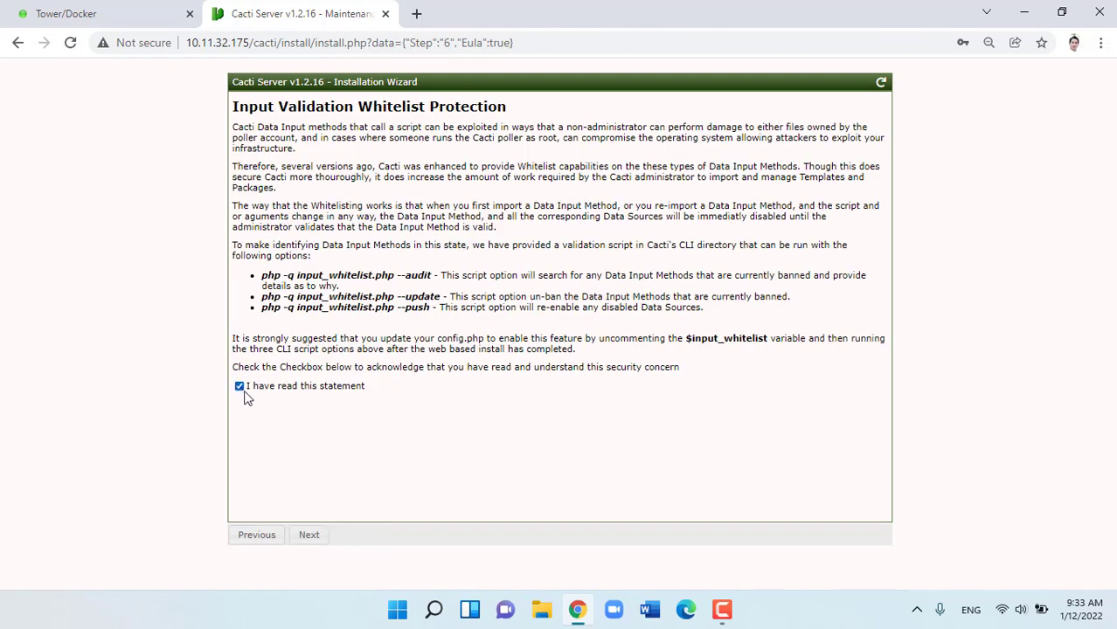
pyautogui.click(315, 539)
# Set the automation network range to 10.11.32.0/24, keep all templates and install.
pyautogui.moveTo(590, 367); pyautogui.dragTo(468, 361)
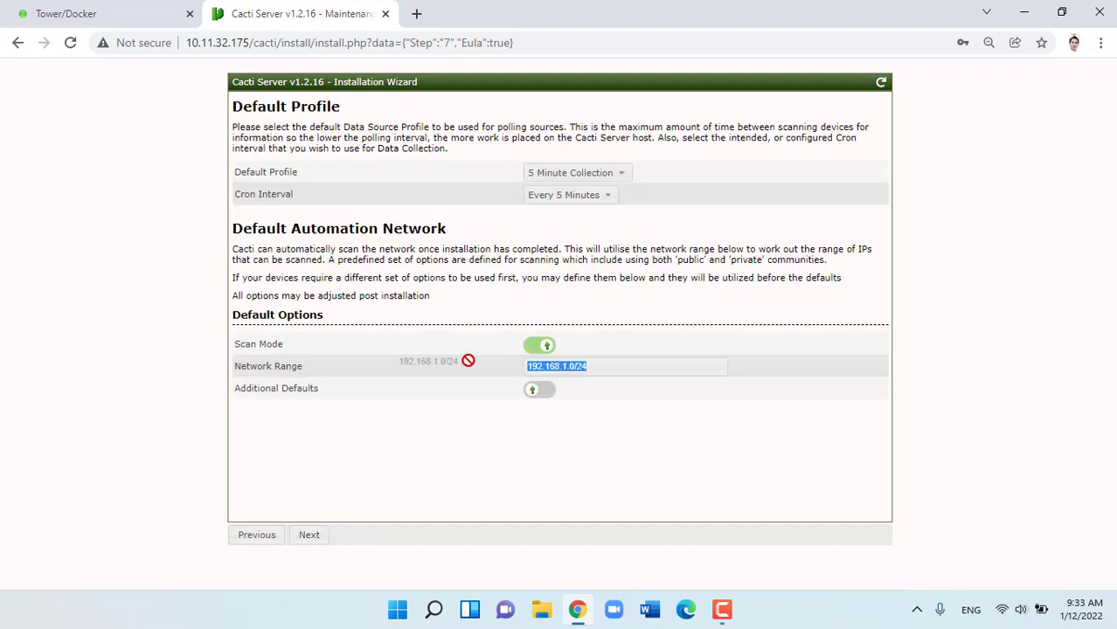
pyautogui.write('10.11.32.0/24')
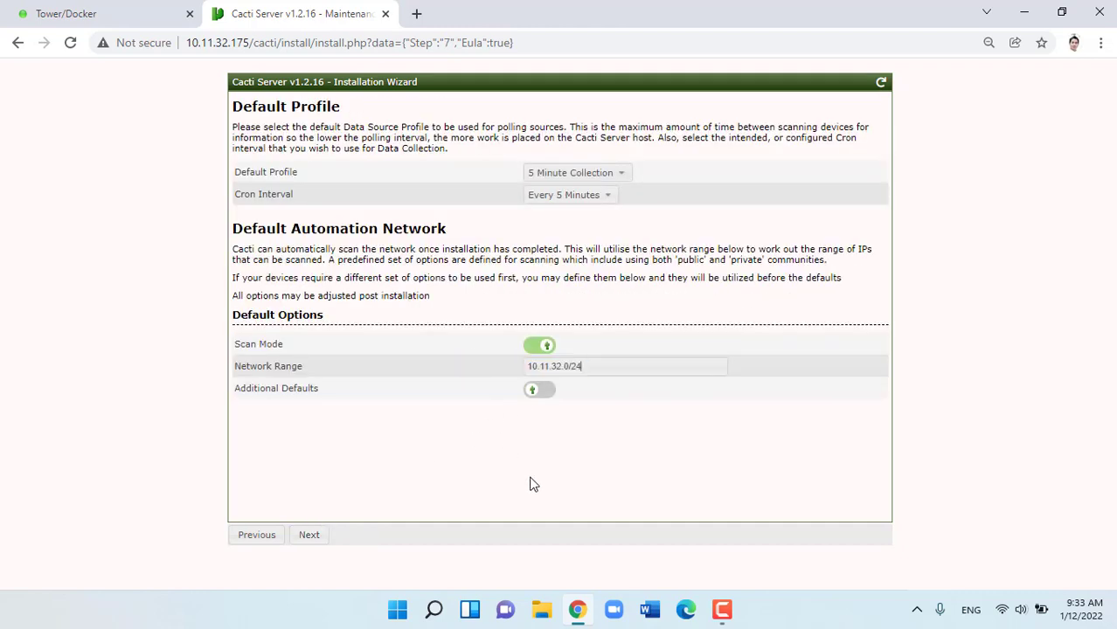
pyautogui.click(310, 537)
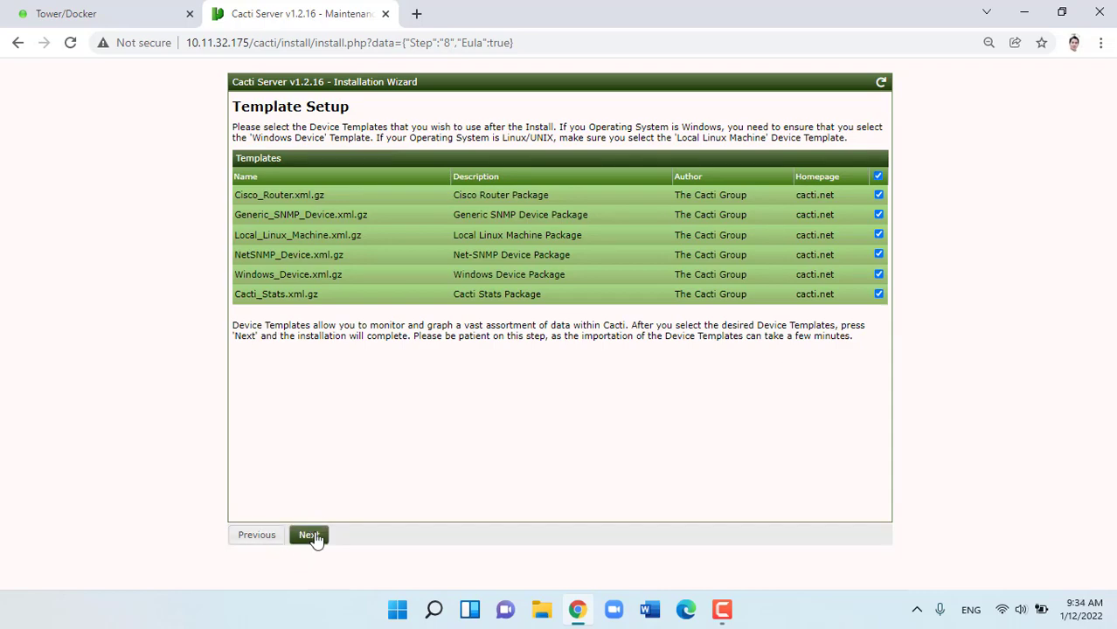
pyautogui.click(311, 535)
pyautogui.click(310, 536)
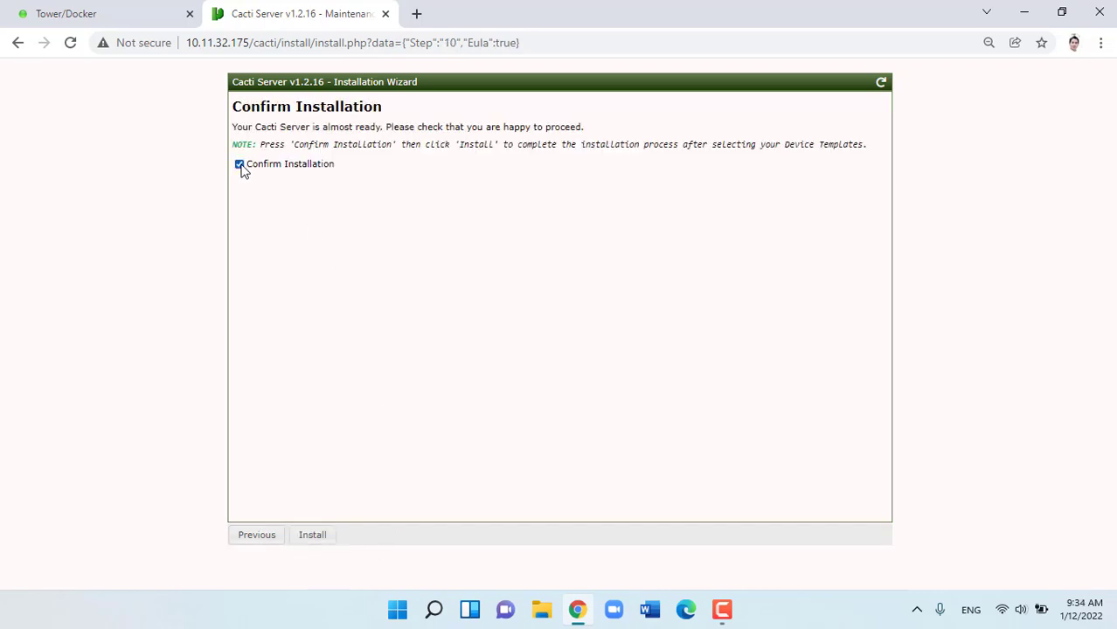
pyautogui.click(312, 534)
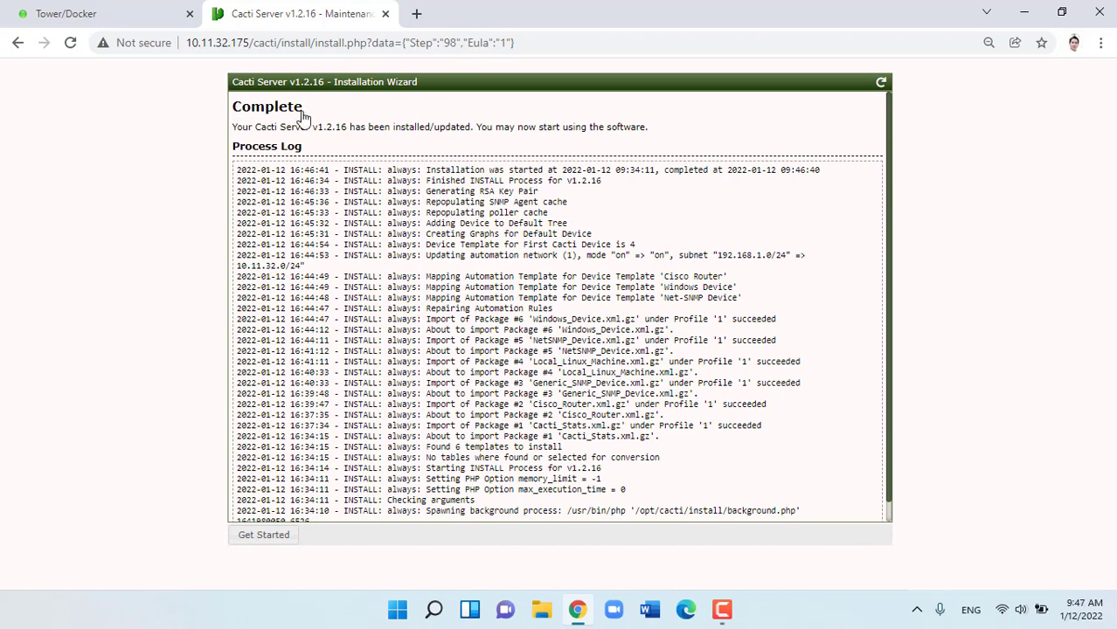
# Enter the newly installed Cacti and start a new device from the Create menu.
pyautogui.click(278, 545)
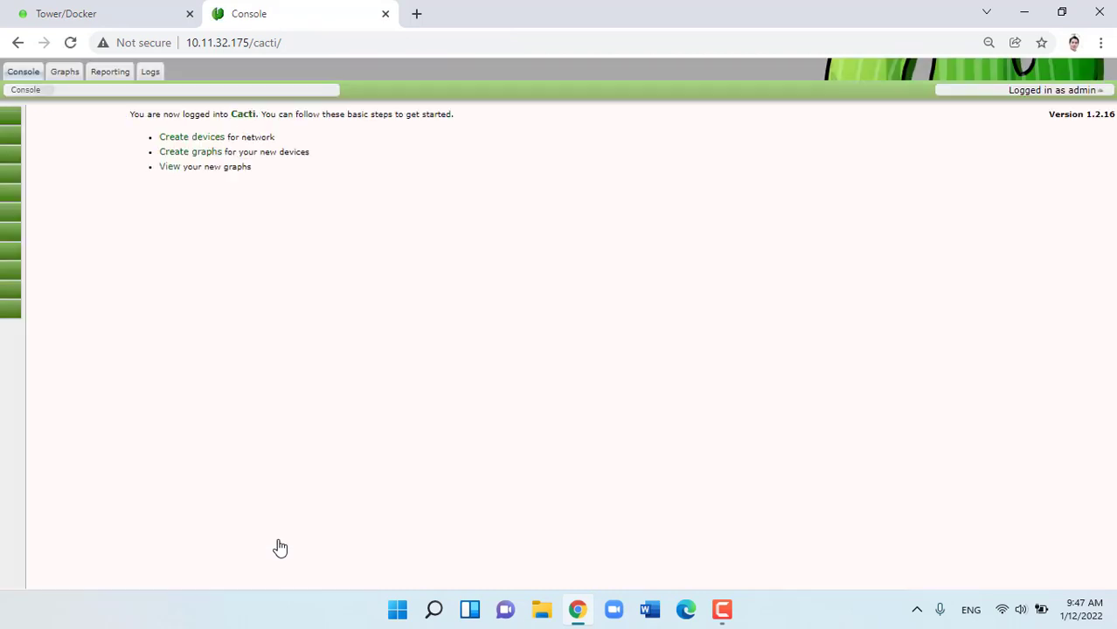
pyautogui.click(211, 141)
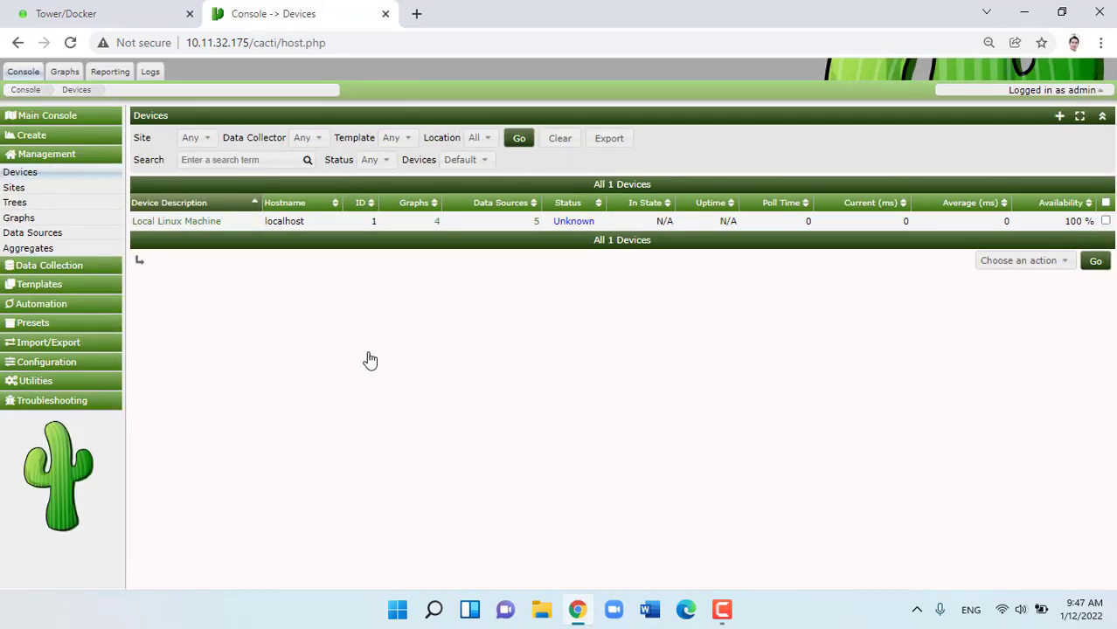
pyautogui.click(44, 137)
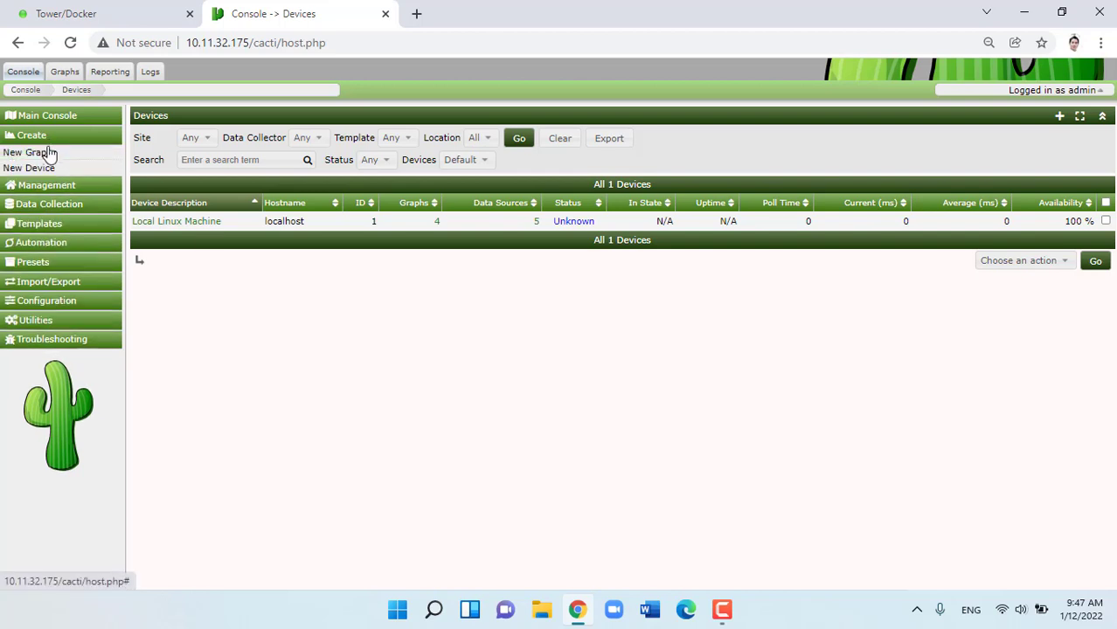
pyautogui.click(50, 171)
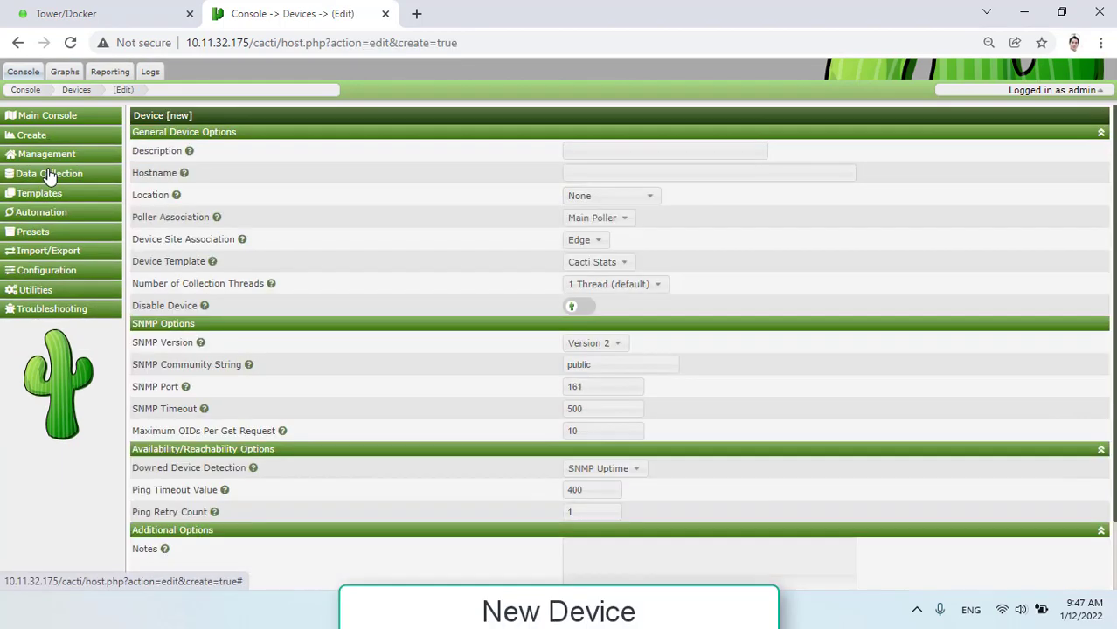
# Create device 'Windows' at 10.11.32.187 using the Windows Device template.
pyautogui.click(599, 152)
pyautogui.write('Windows')
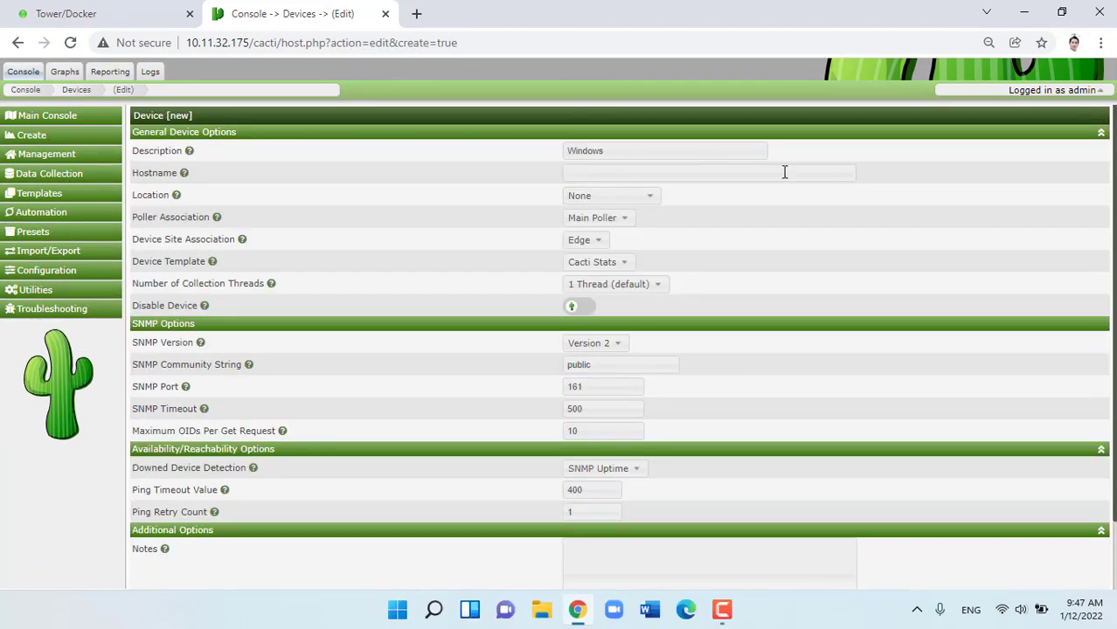
pyautogui.click(784, 172)
pyautogui.write('10.11.32.187')
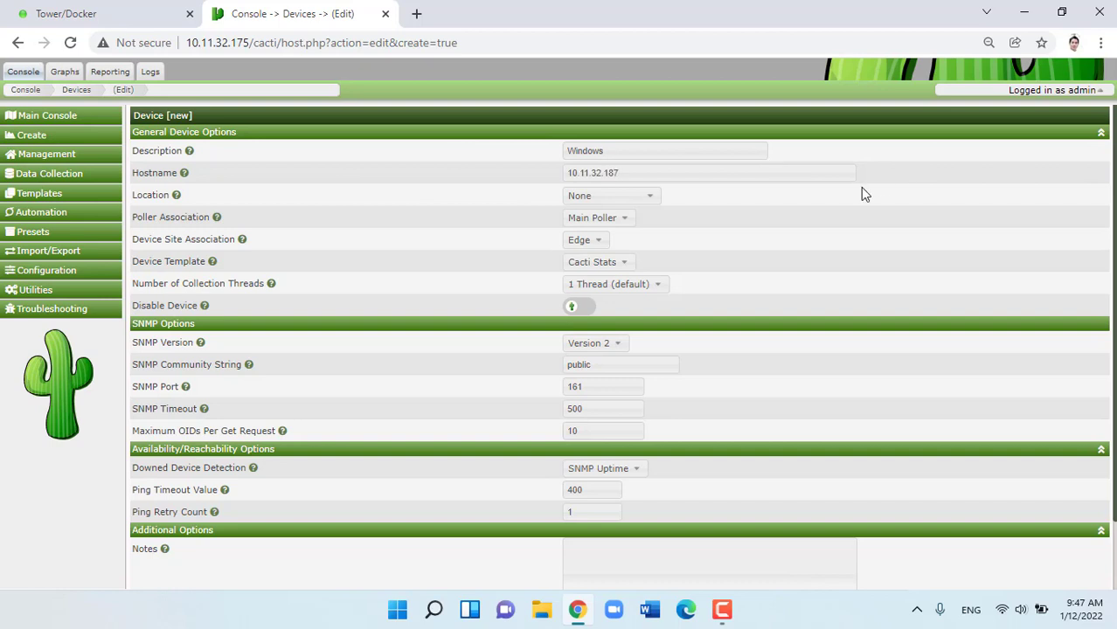
pyautogui.click(623, 265)
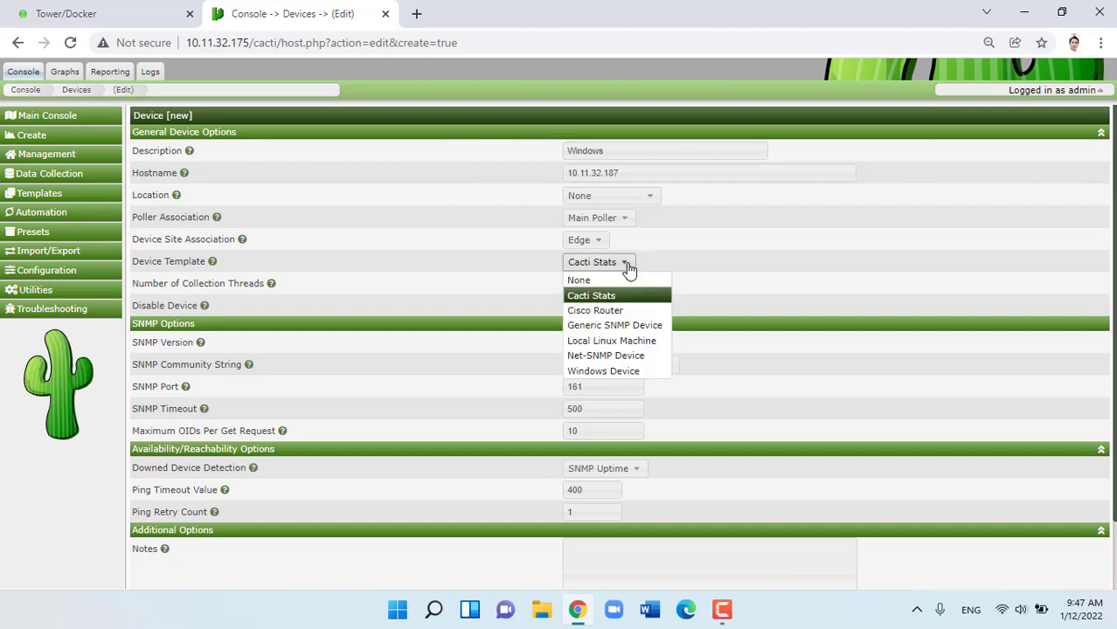
pyautogui.click(630, 373)
pyautogui.scroll(-2, 931, 427)
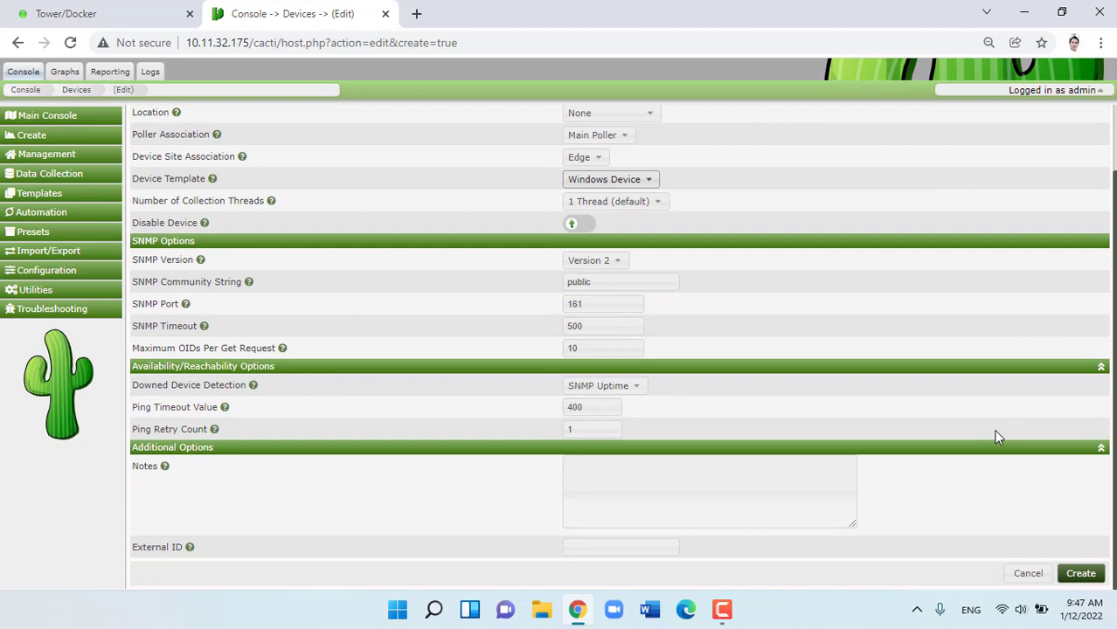
pyautogui.click(1088, 574)
pyautogui.click(747, 371)
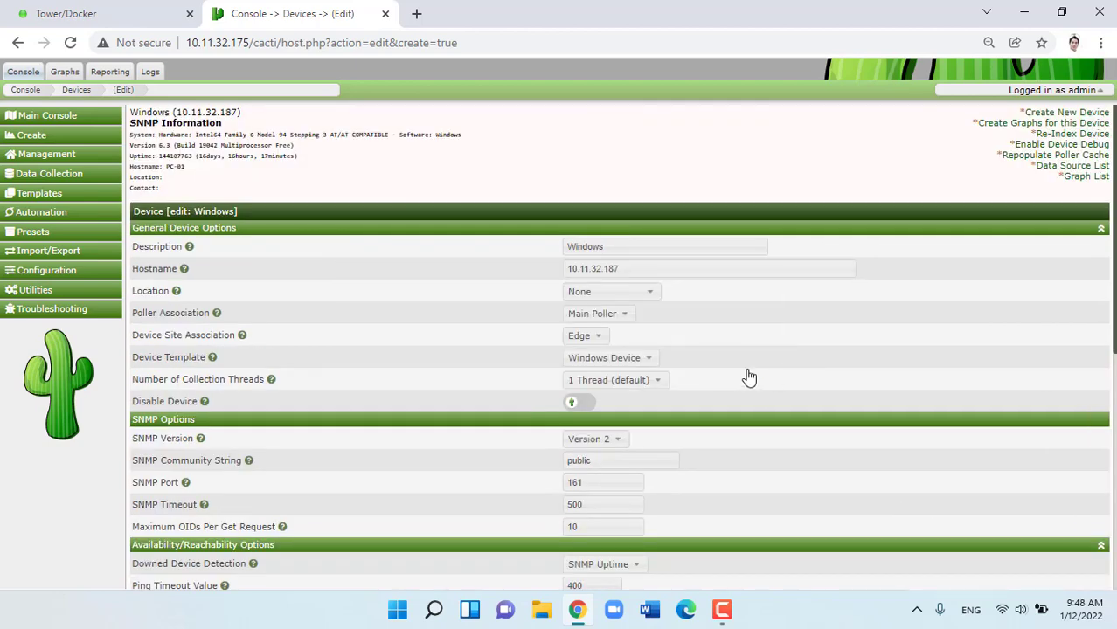
# Select the four mounted partitions, processor Total and the Realtek Ethernet interface for graphing.
pyautogui.click(1041, 123)
pyautogui.scroll(-2, 1043, 252)
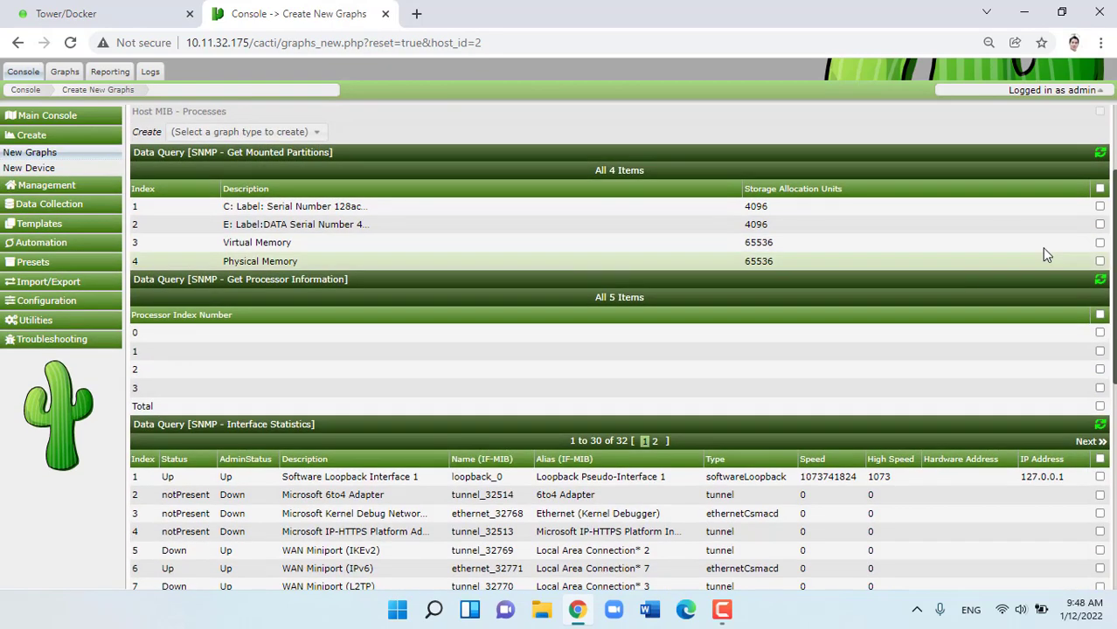
pyautogui.click(1100, 190)
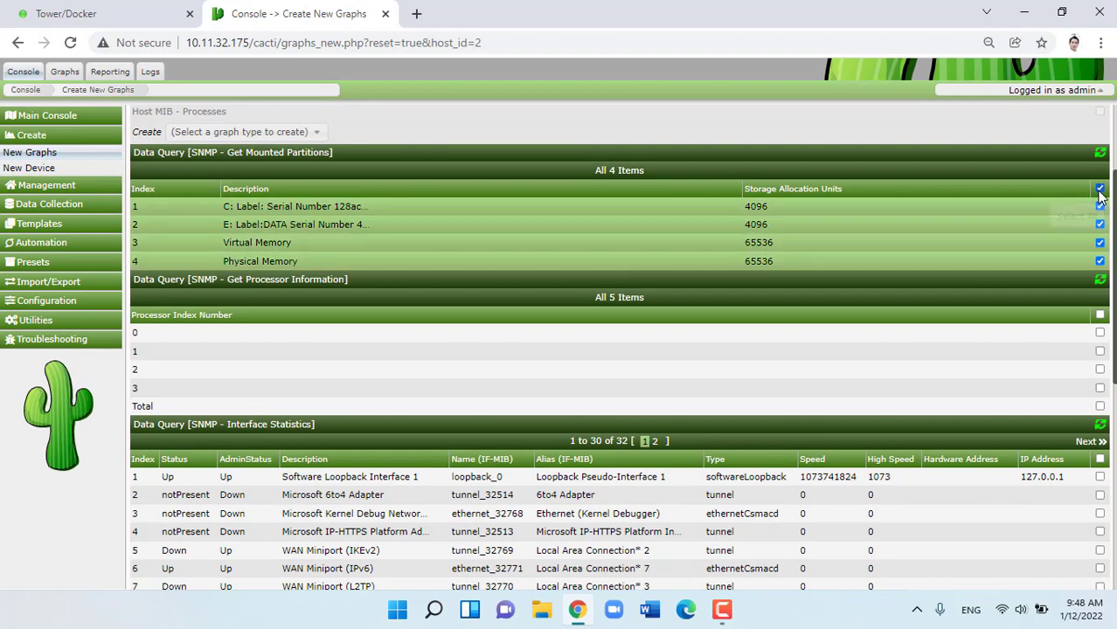
pyautogui.click(1099, 408)
pyautogui.scroll(-3, 1101, 419)
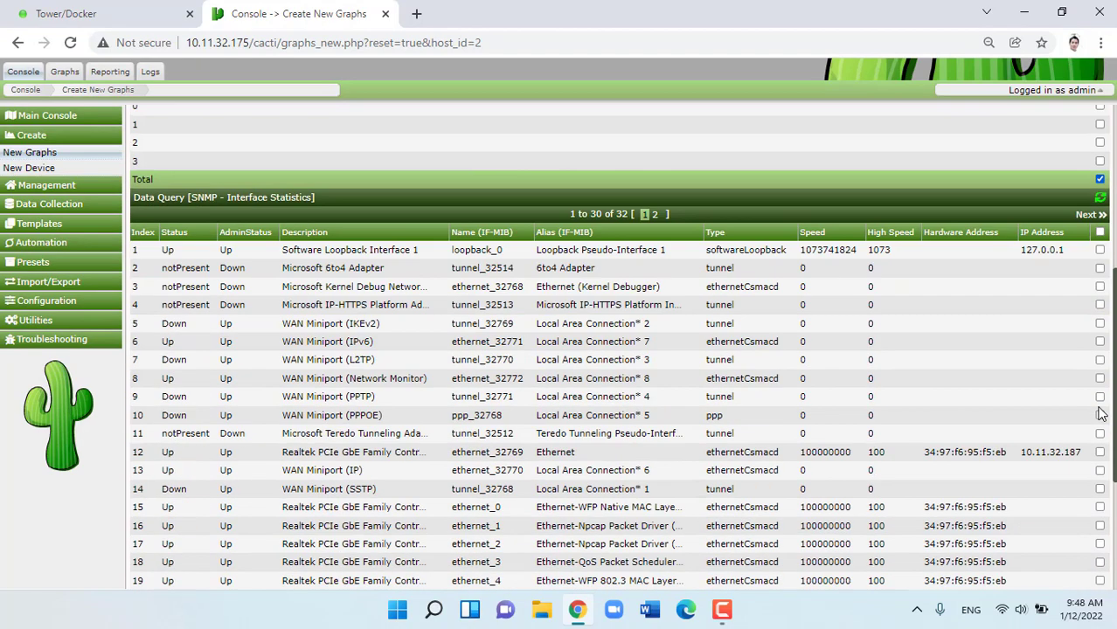
pyautogui.click(1100, 433)
pyautogui.scroll(-3, 1101, 441)
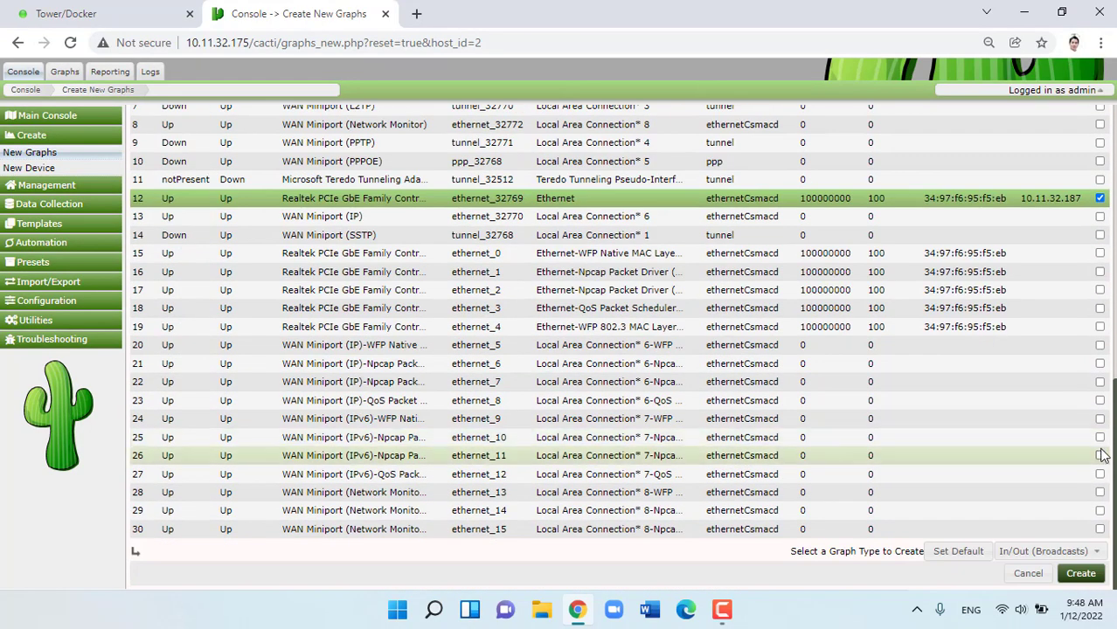
# Use In/Out Bytes (BW) as the interface graph type and create the graphs.
pyautogui.click(1084, 551)
pyautogui.scroll(-1, 1087, 529)
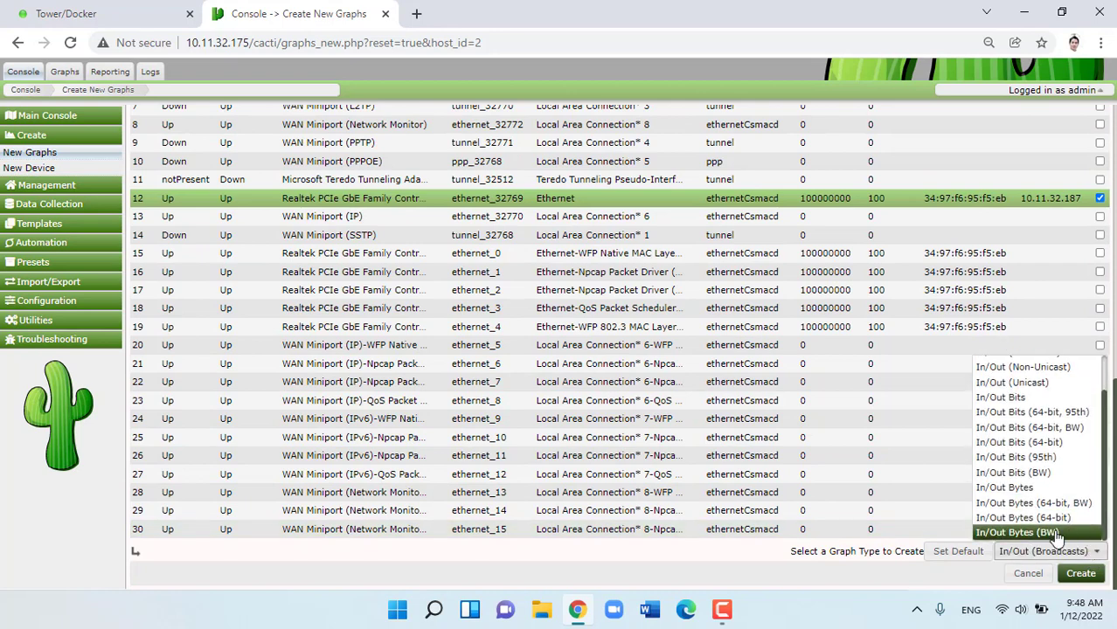
pyautogui.click(1055, 534)
pyautogui.click(1066, 573)
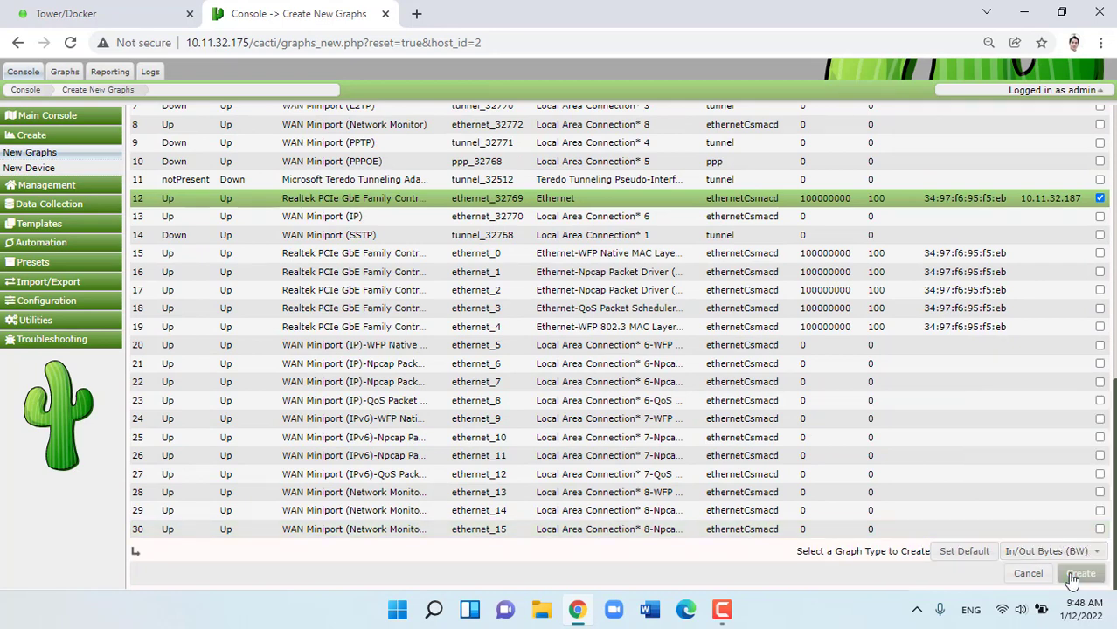
pyautogui.click(758, 403)
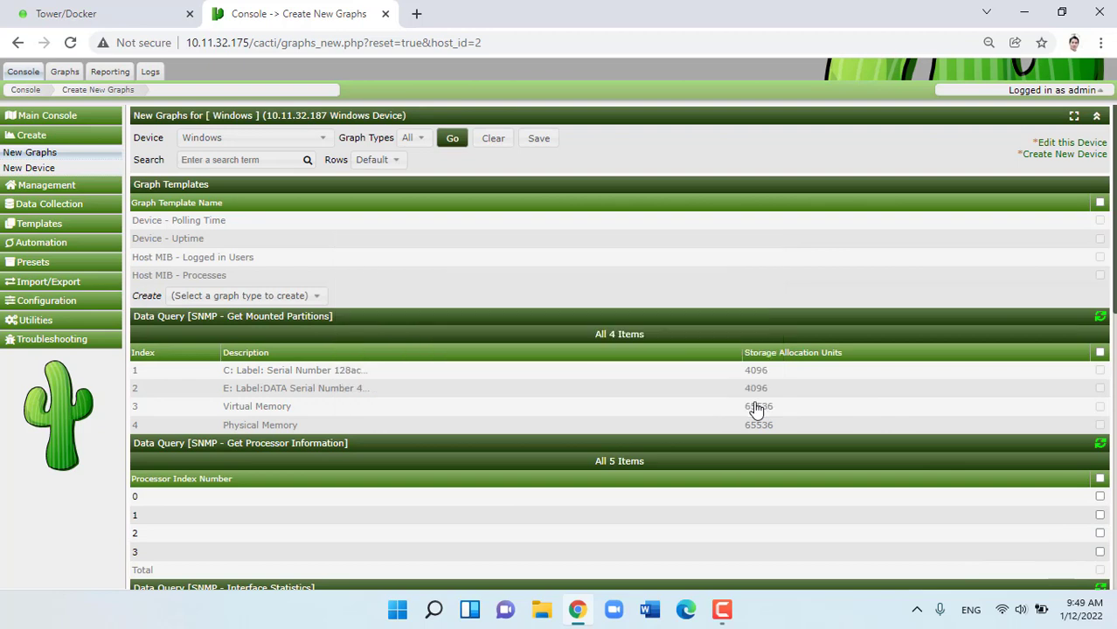
# Create device 'Router' at 10.11.32.140 with the Generic SNMP Device template.
pyautogui.click(34, 168)
pyautogui.write('Router')
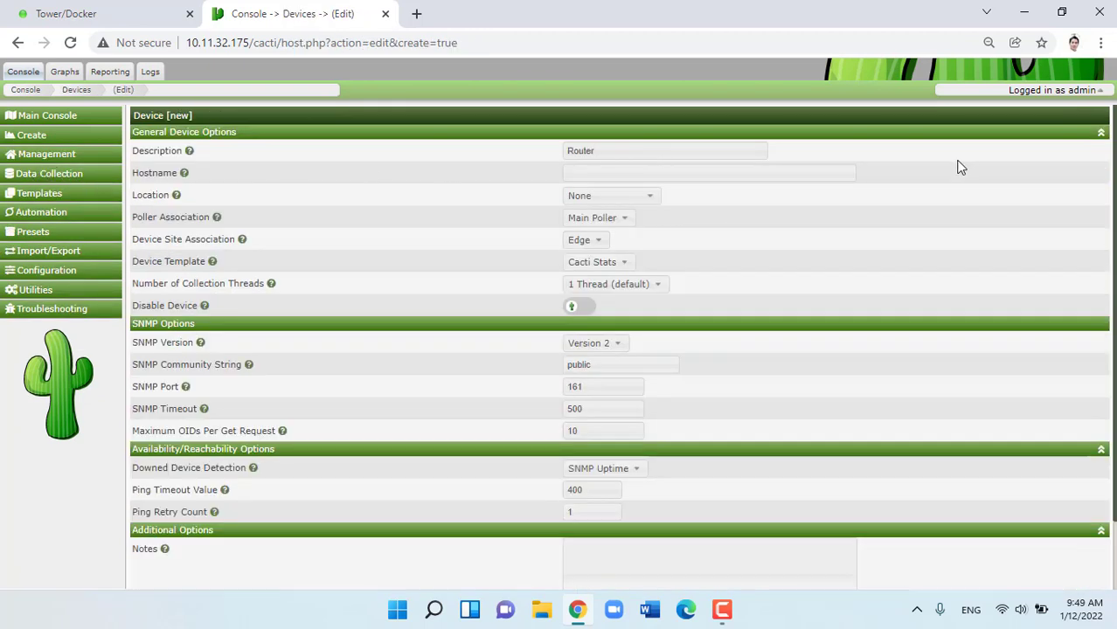
pyautogui.click(804, 170)
pyautogui.write('10.11.32.140')
pyautogui.click(623, 264)
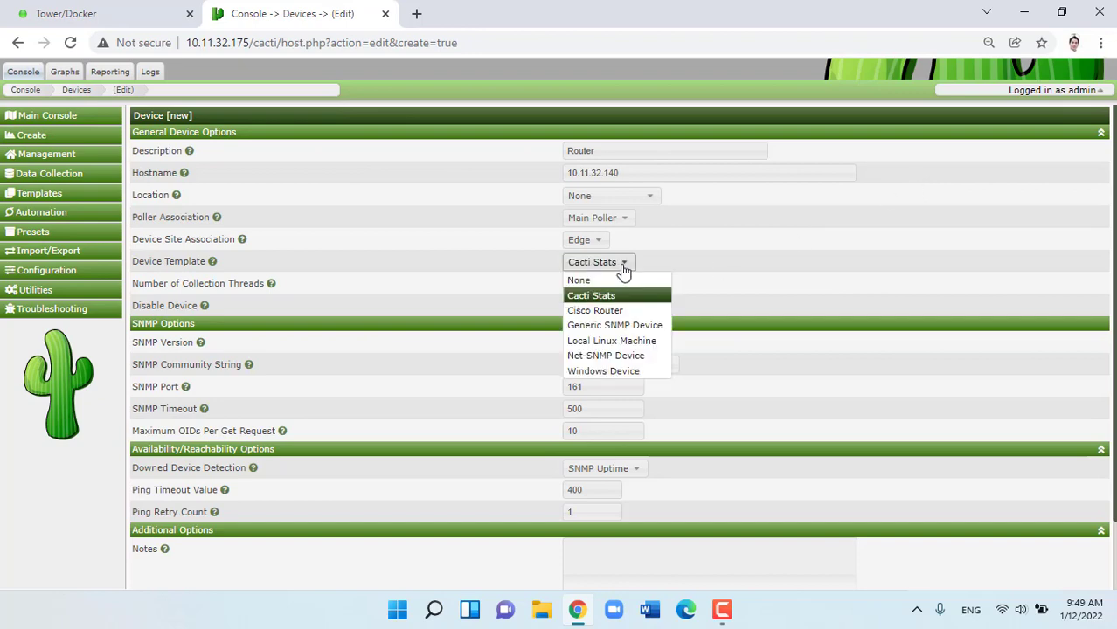
pyautogui.click(624, 330)
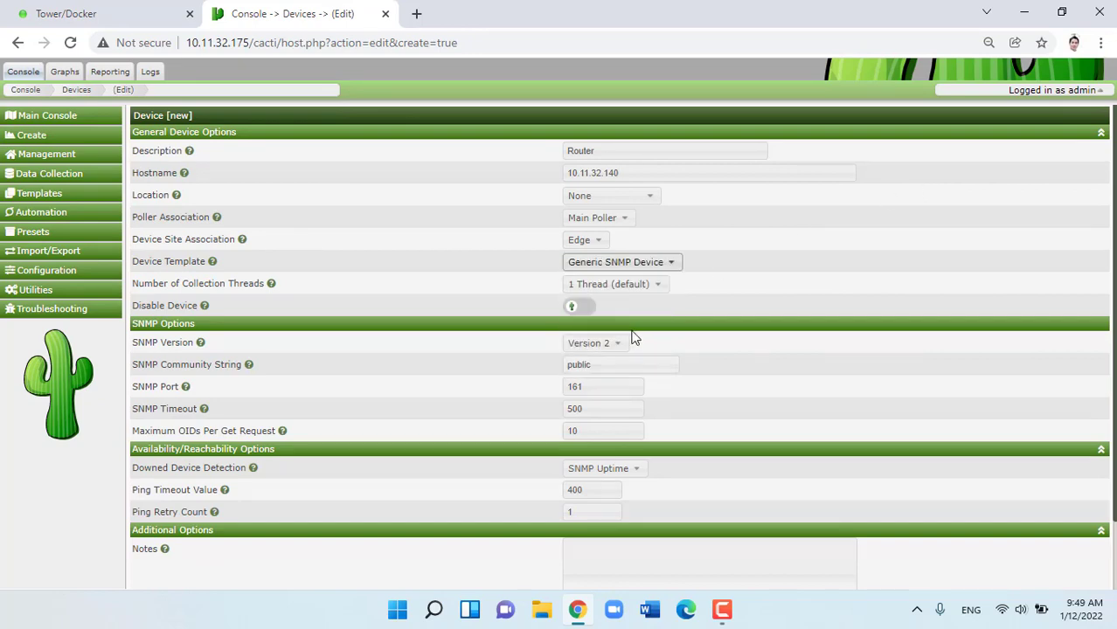
pyautogui.scroll(-2, 647, 336)
pyautogui.click(1080, 574)
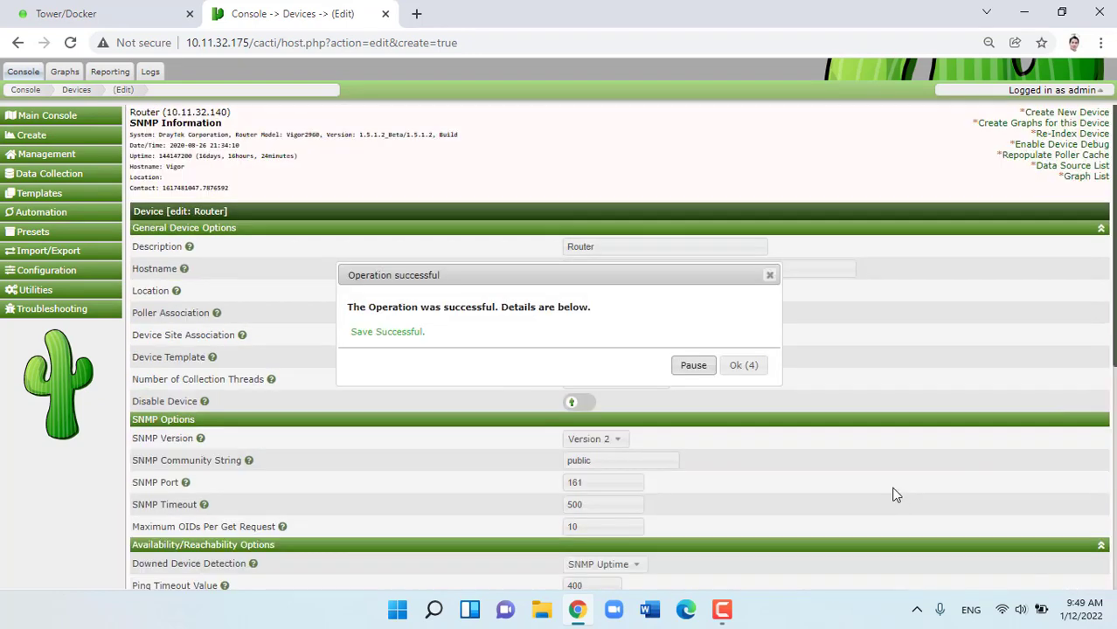
pyautogui.click(741, 369)
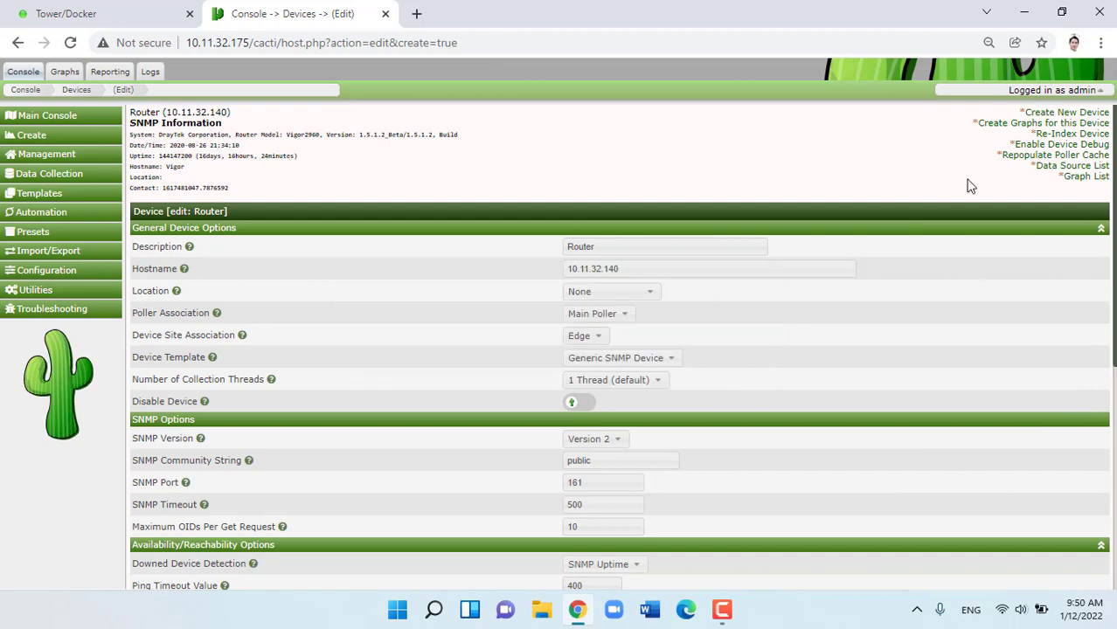
# Create traffic graphs for the router's wan-wan1 and lan-lan1 interfaces.
pyautogui.click(1063, 125)
pyautogui.scroll(-1, 1065, 135)
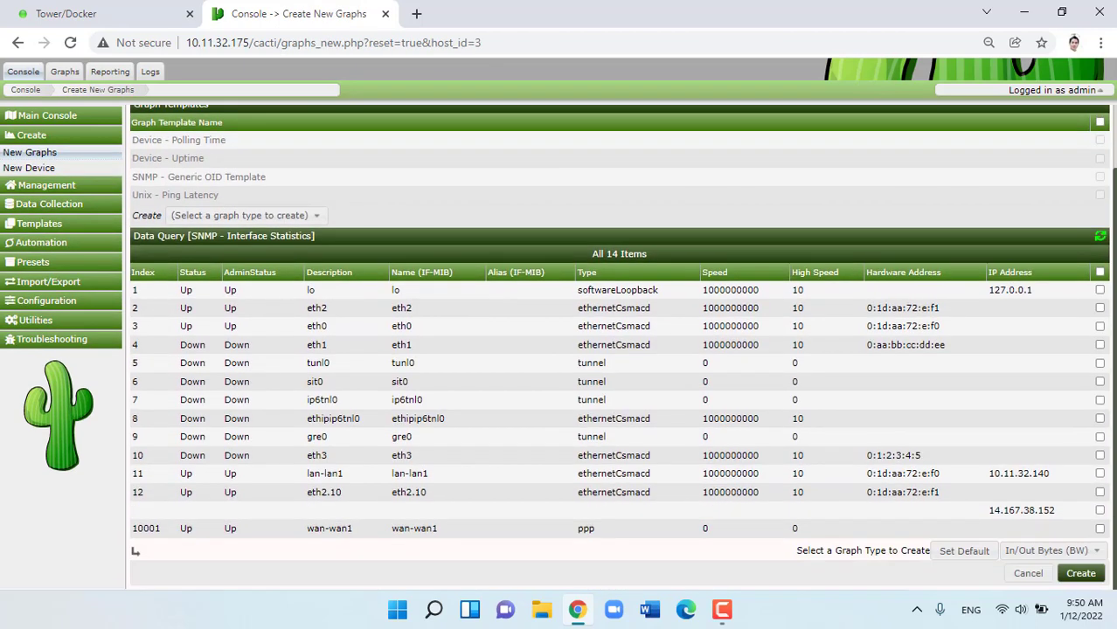
pyautogui.click(1100, 529)
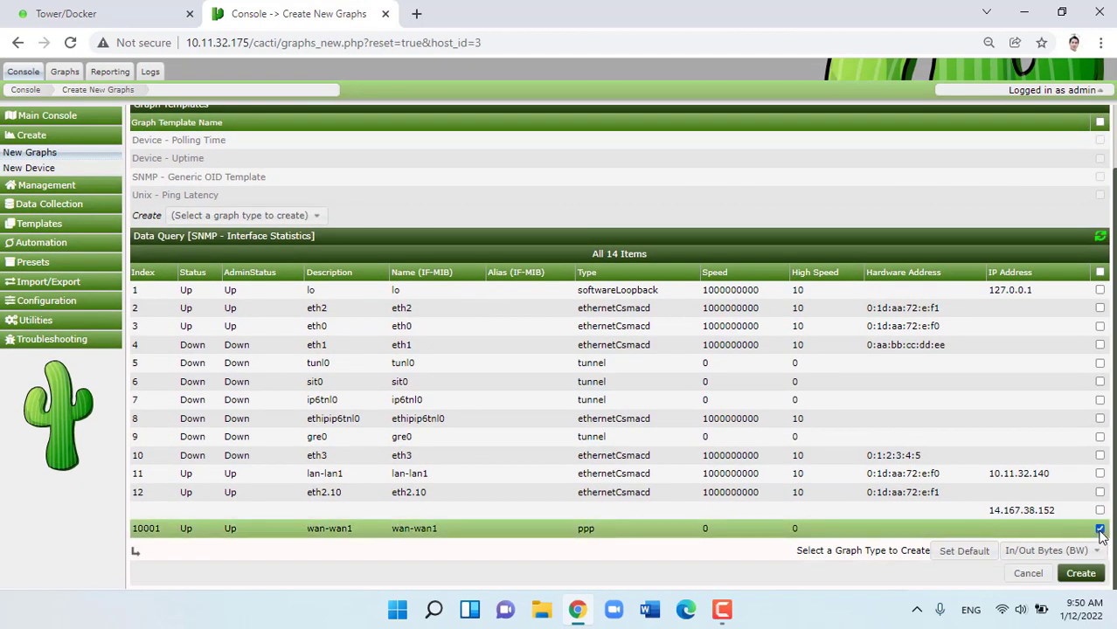
pyautogui.click(1100, 474)
pyautogui.click(1080, 574)
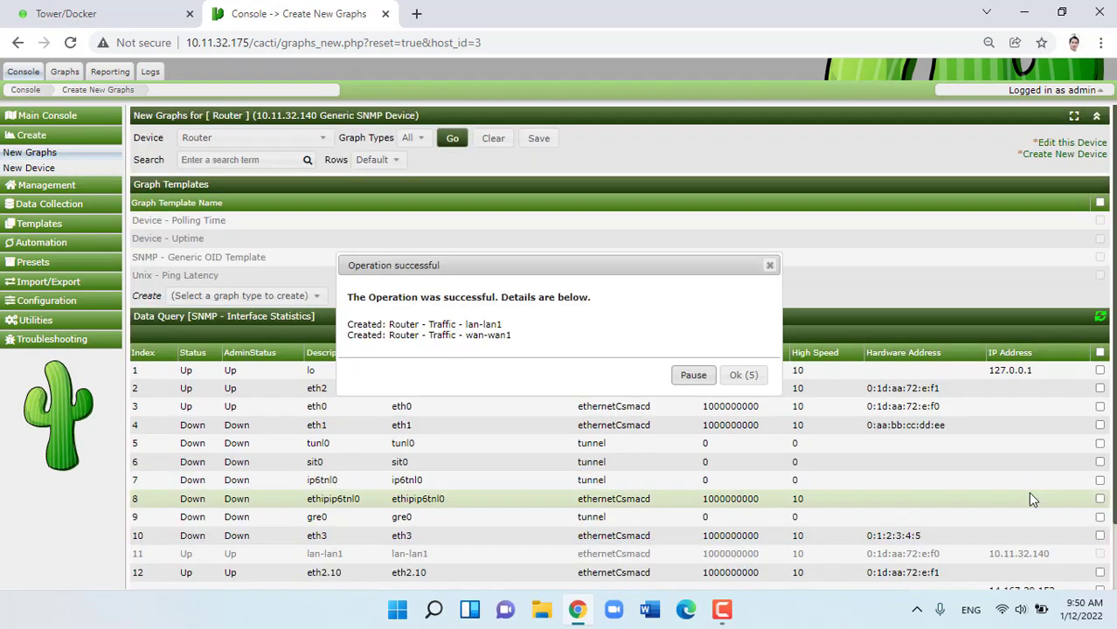
pyautogui.click(747, 376)
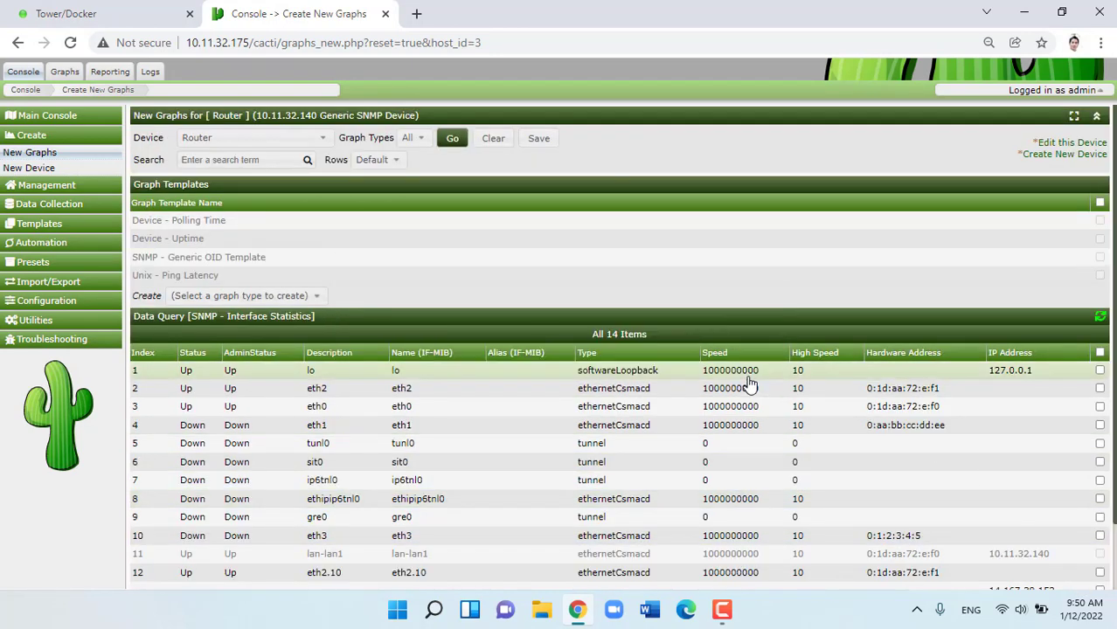
# Create device 'Switch' at 10.11.32.250 with the Generic SNMP Device template.
pyautogui.click(52, 170)
pyautogui.click(634, 152)
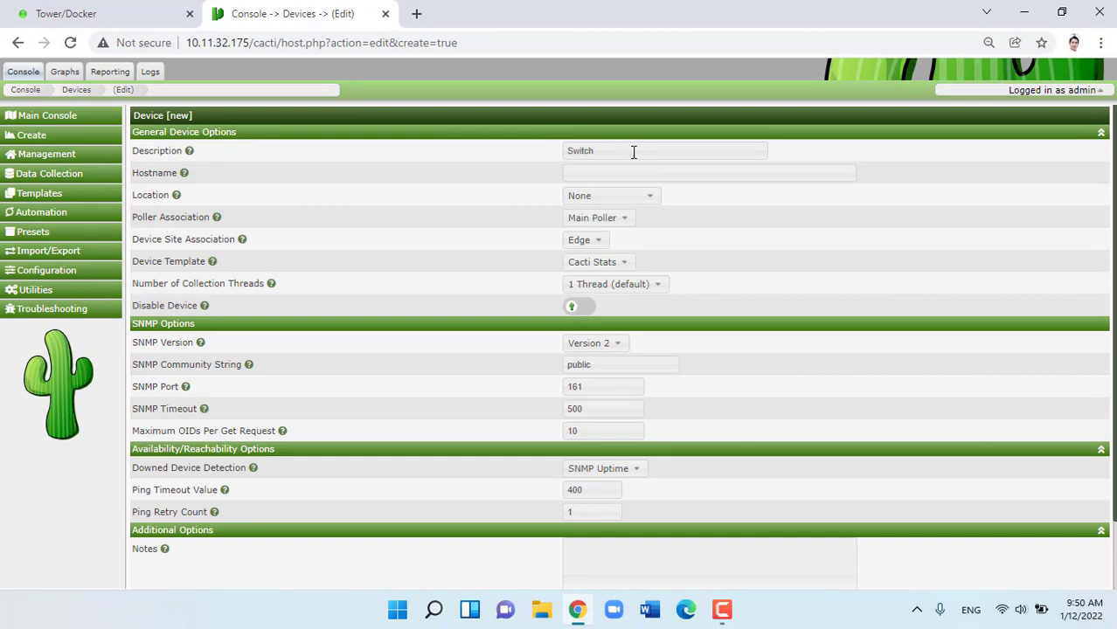
pyautogui.click(637, 172)
pyautogui.write('10.11.32.250')
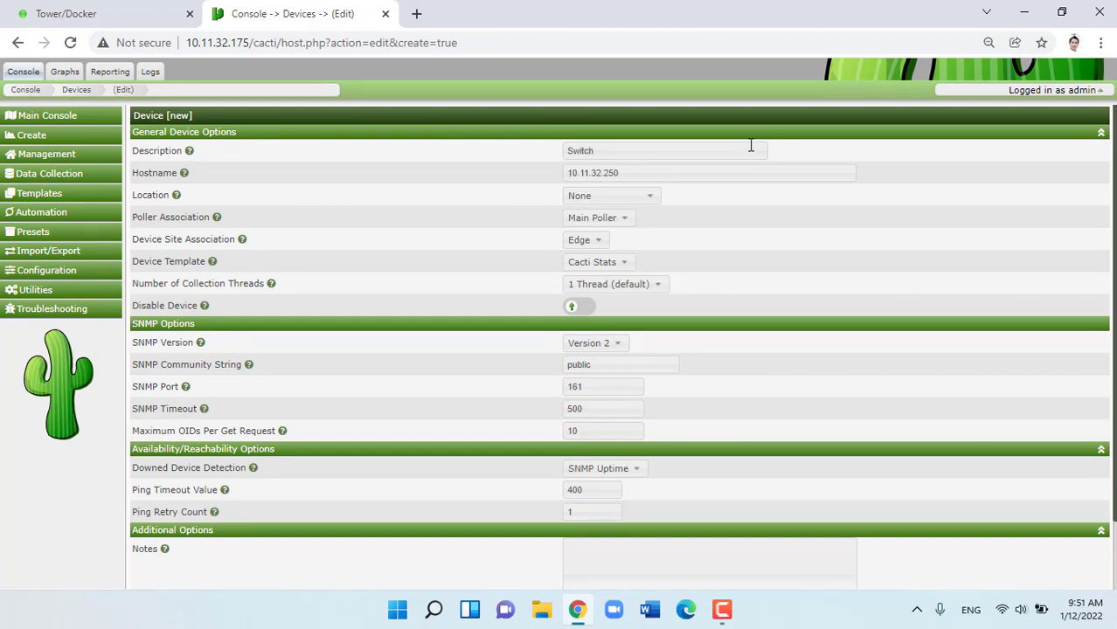
pyautogui.click(626, 261)
pyautogui.click(626, 325)
pyautogui.scroll(-1, 786, 369)
pyautogui.click(1074, 577)
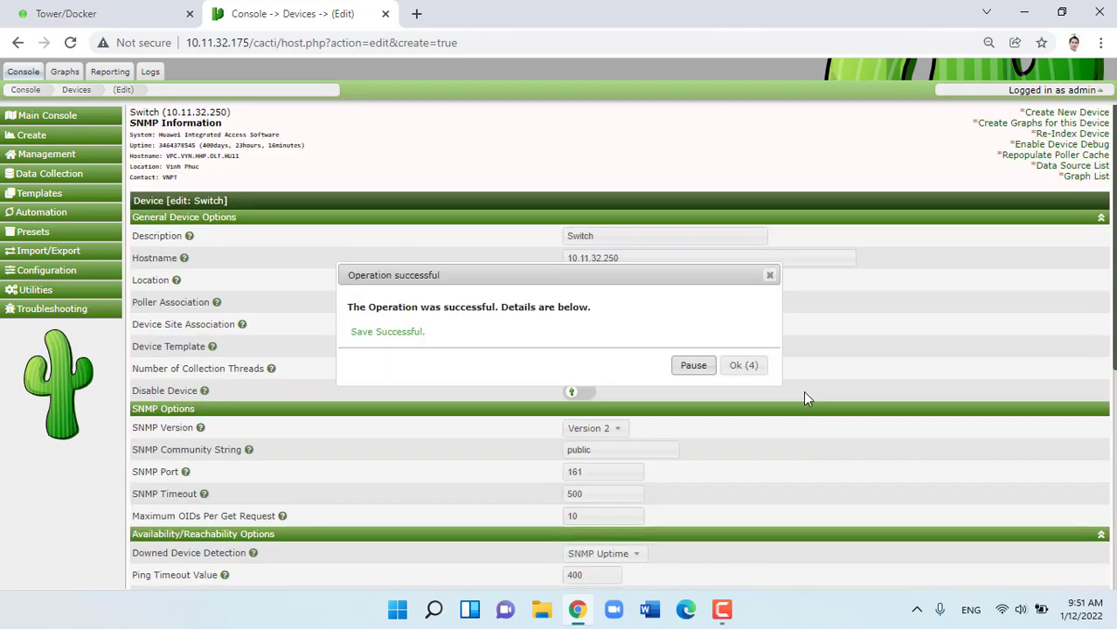
pyautogui.click(753, 370)
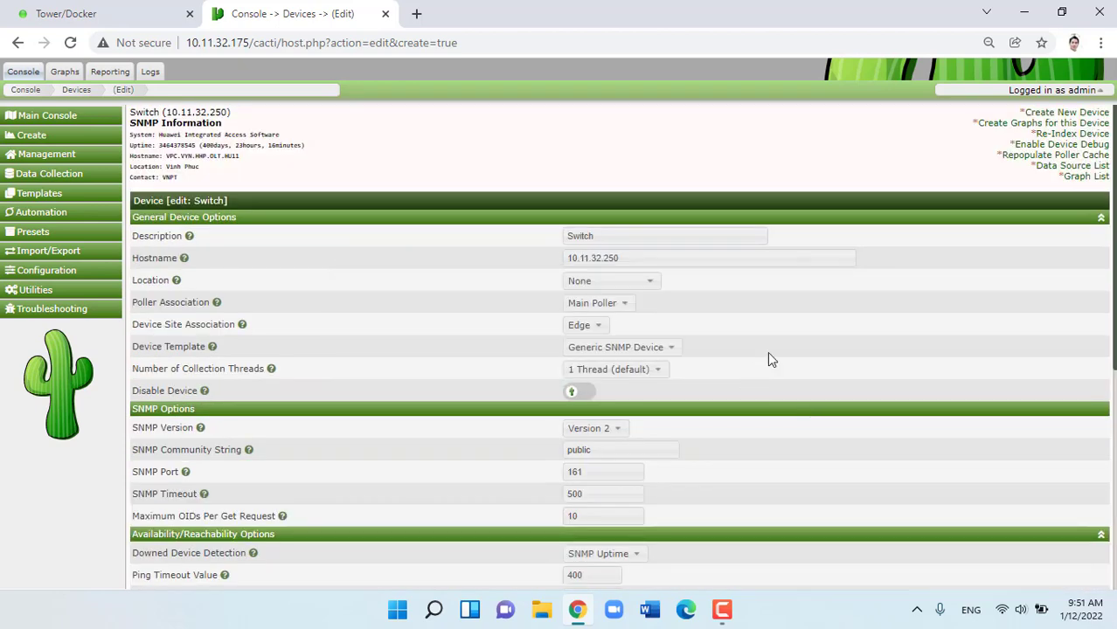
# Create traffic graphs for the switch's ethernet0/2/0 through ethernet0/2/3 uplink ports.
pyautogui.click(999, 123)
pyautogui.scroll(-3, 999, 291)
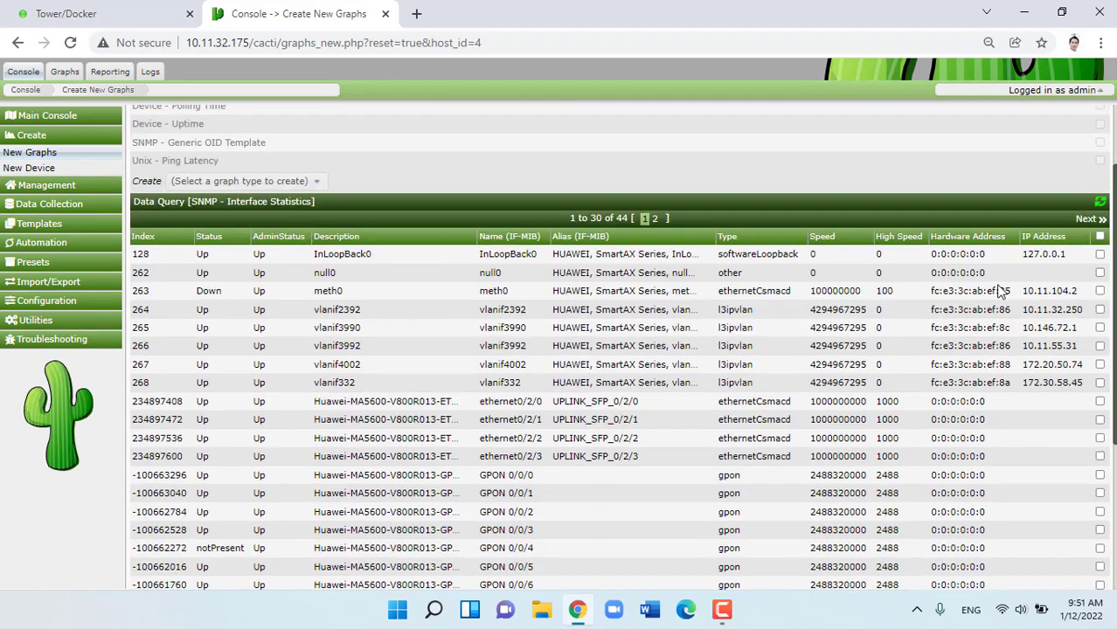
pyautogui.click(1100, 270)
pyautogui.click(1100, 289)
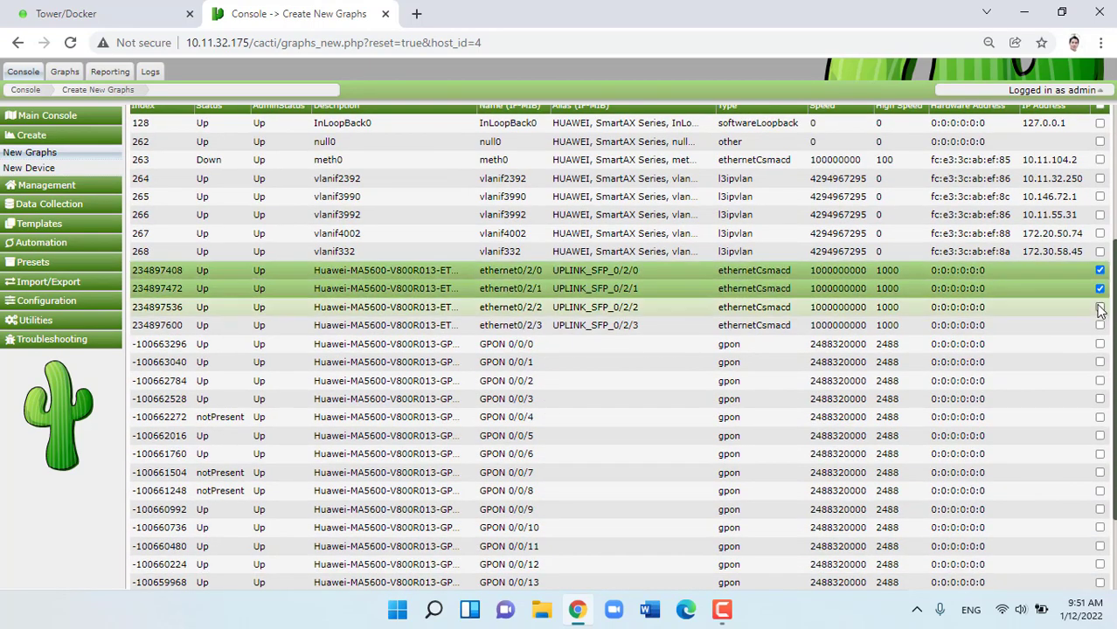
pyautogui.click(1099, 307)
pyautogui.click(1100, 325)
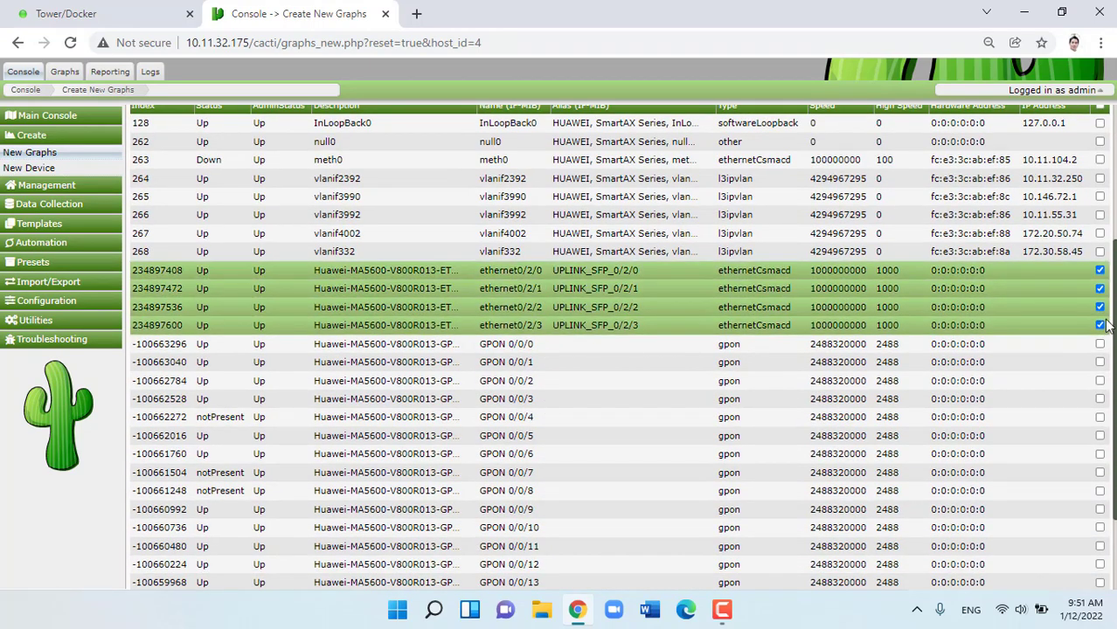
pyautogui.scroll(-1, 619, 348)
pyautogui.scroll(-2, 619, 348)
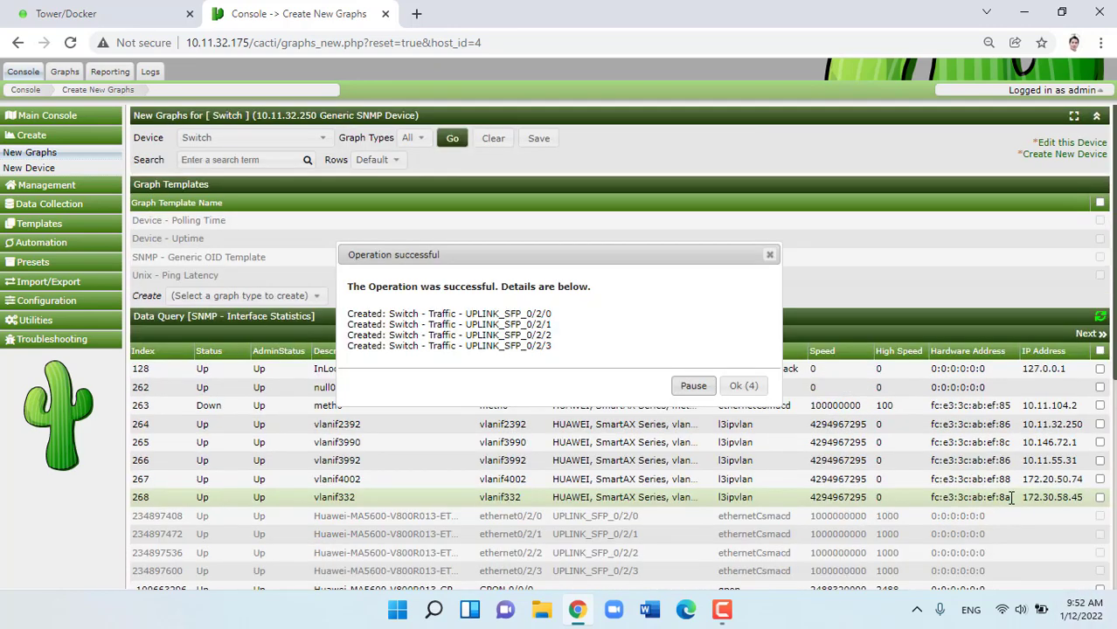
pyautogui.click(749, 387)
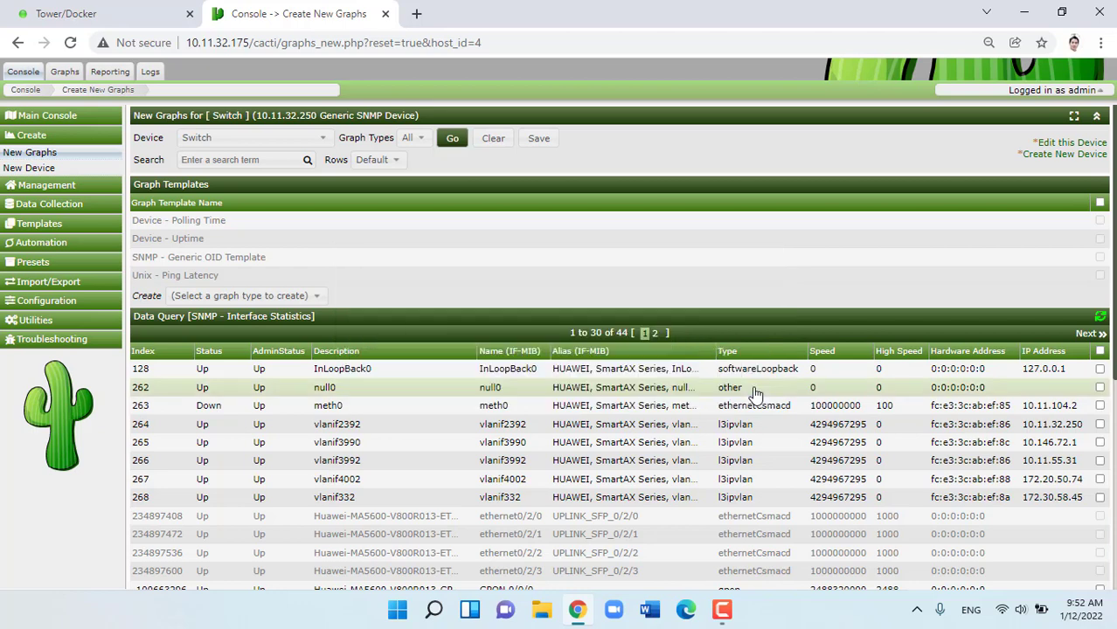
# Select the Router, Switch and Windows devices in Management > Devices.
pyautogui.click(65, 186)
pyautogui.click(48, 174)
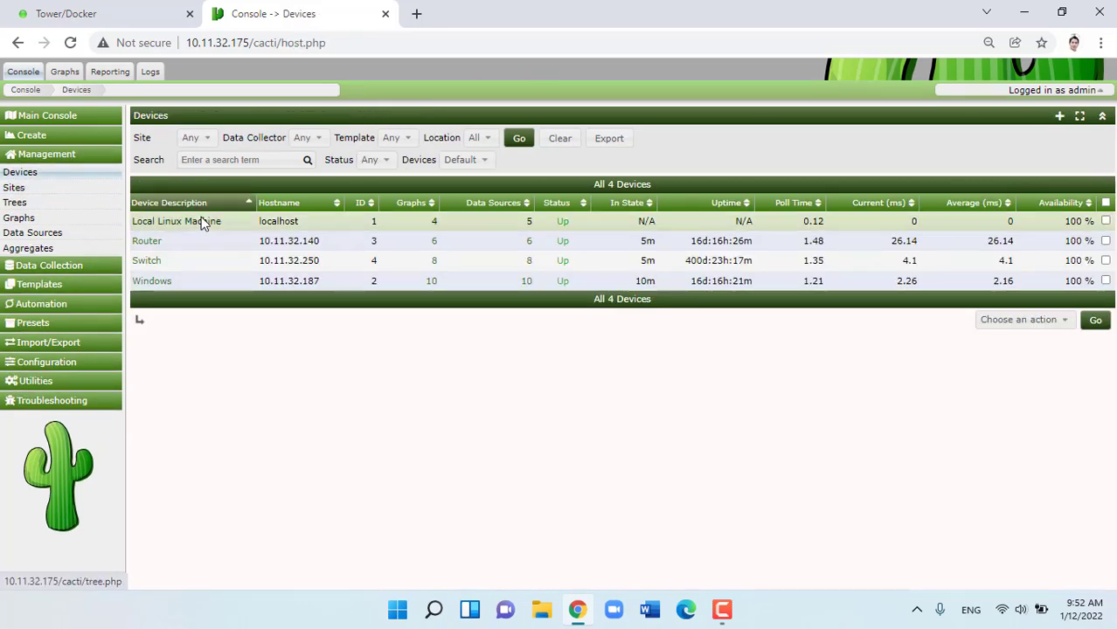
pyautogui.click(1105, 241)
pyautogui.click(1107, 261)
pyautogui.click(1106, 280)
# Place the three devices on the Default Tree and switch to the Graphs view.
pyautogui.click(1061, 316)
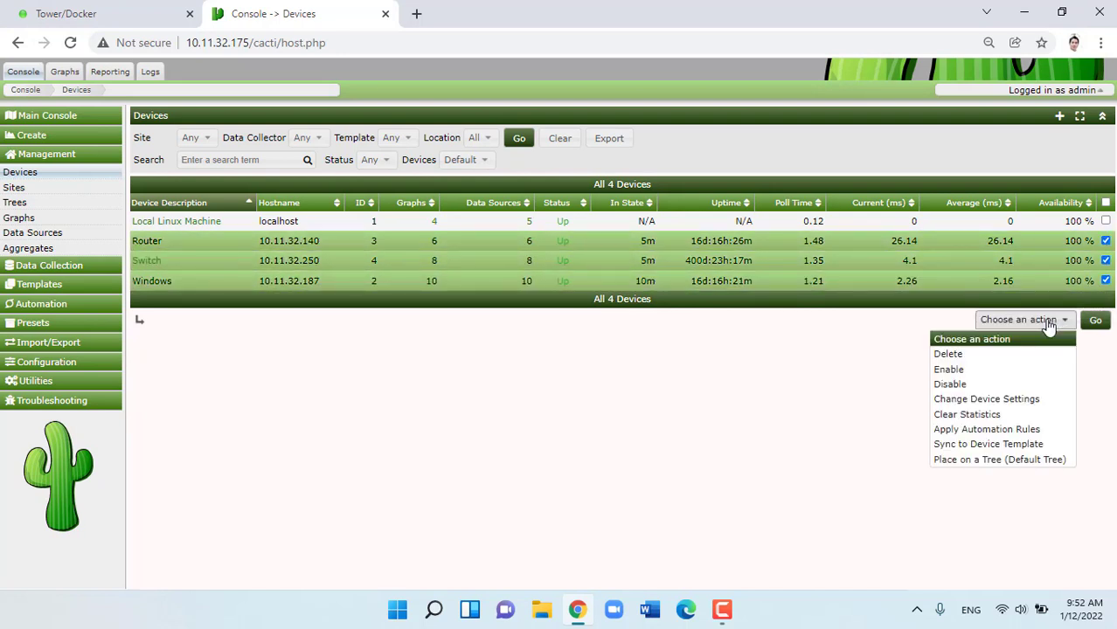
pyautogui.click(1009, 463)
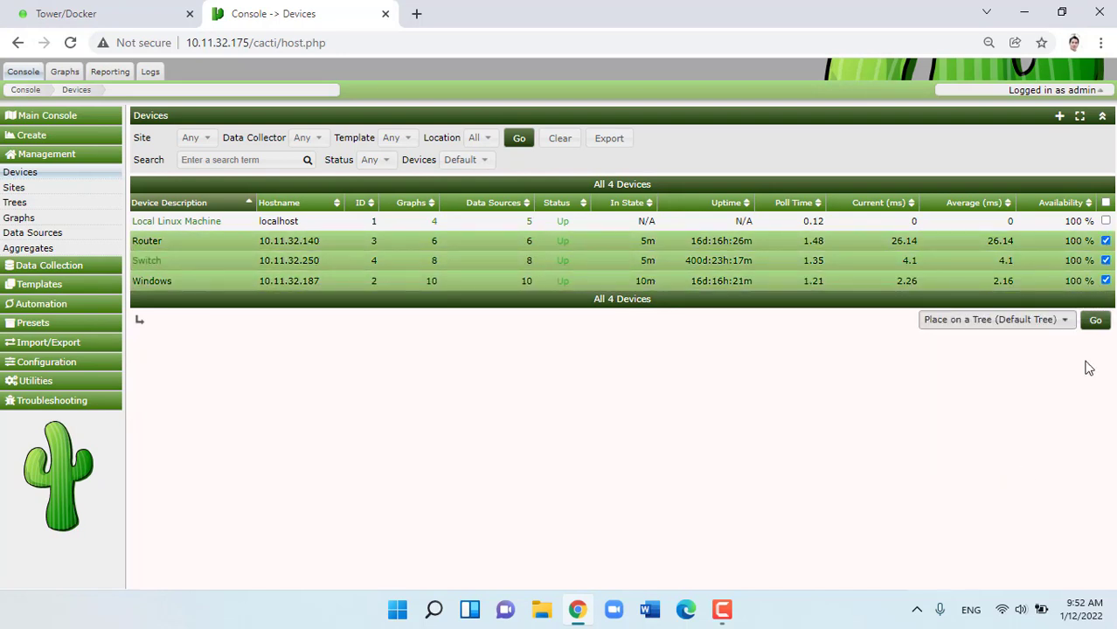
pyautogui.click(1095, 320)
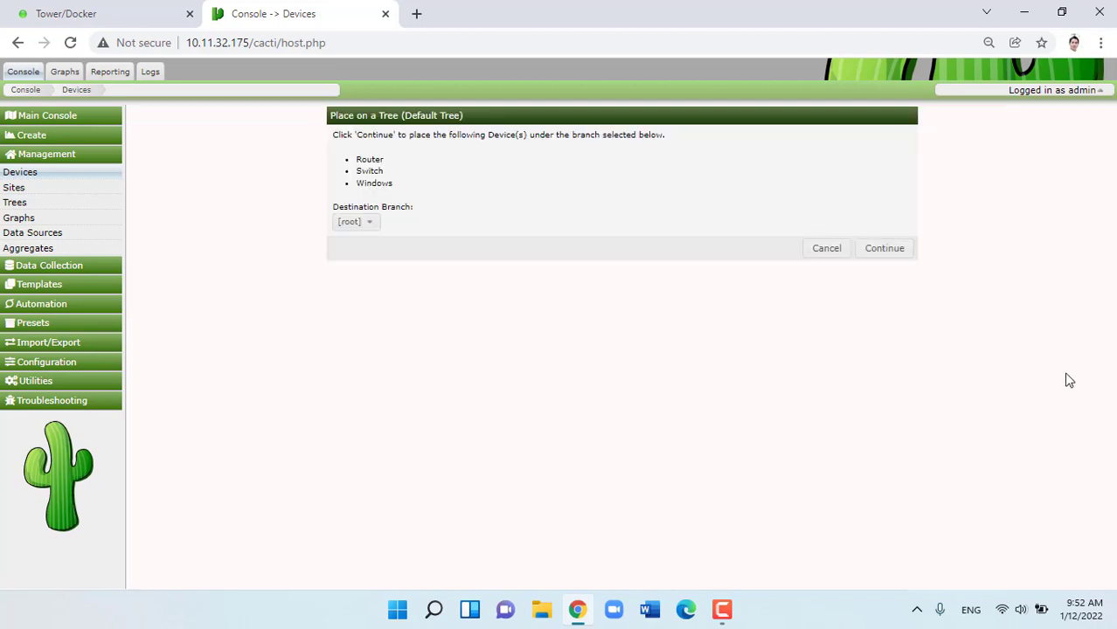
pyautogui.click(888, 251)
pyautogui.click(749, 366)
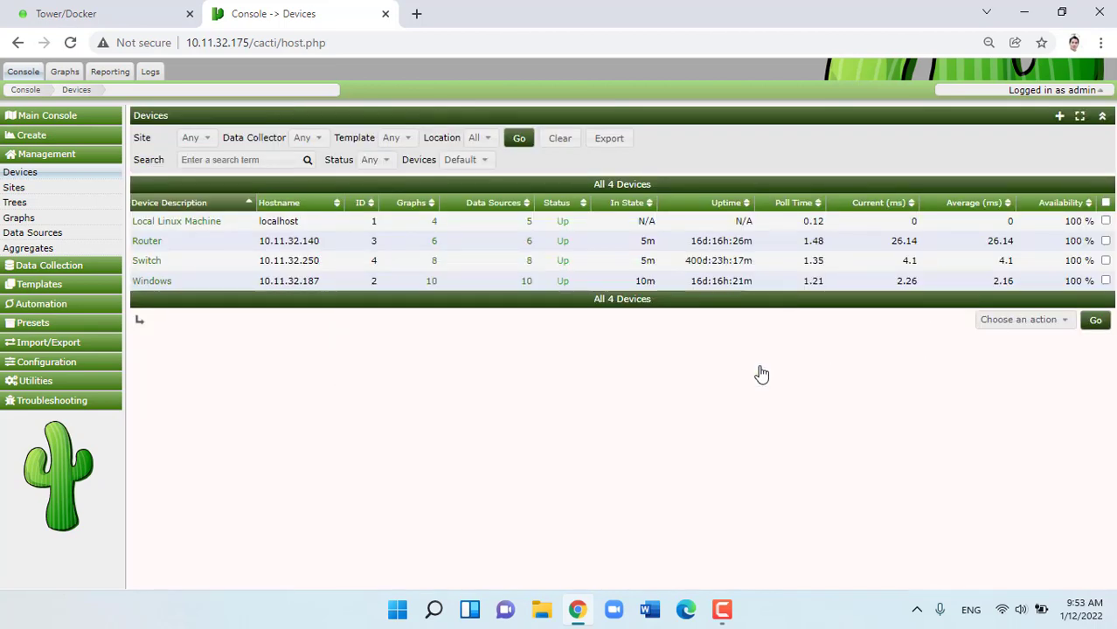
pyautogui.click(64, 72)
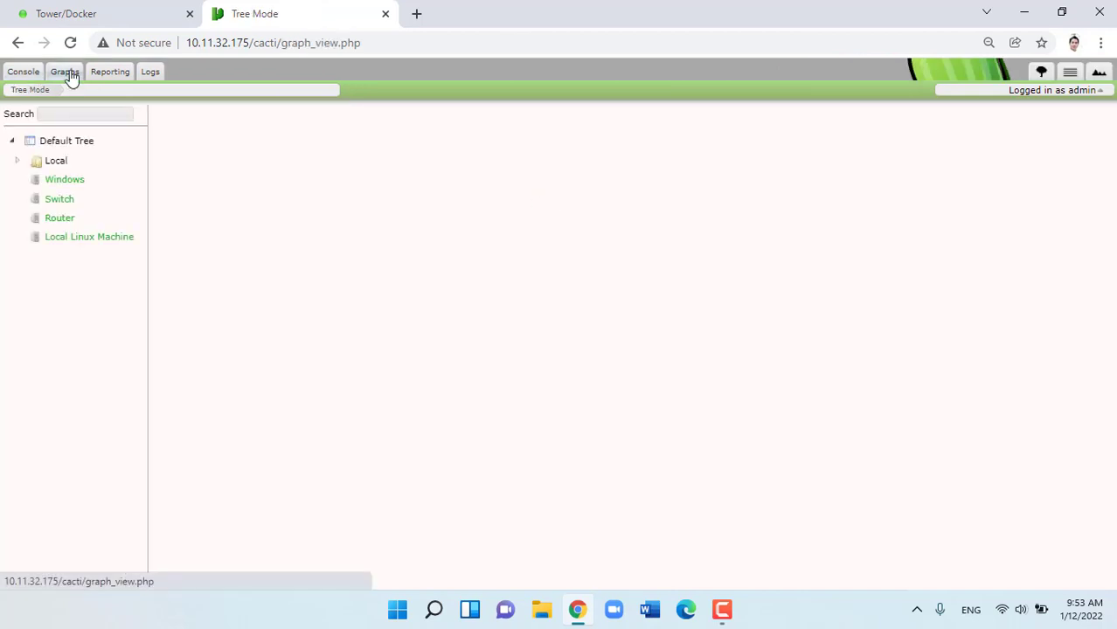
# Browse the Windows, Switch and Router graphs in the Default Tree.
pyautogui.click(73, 179)
pyautogui.click(68, 199)
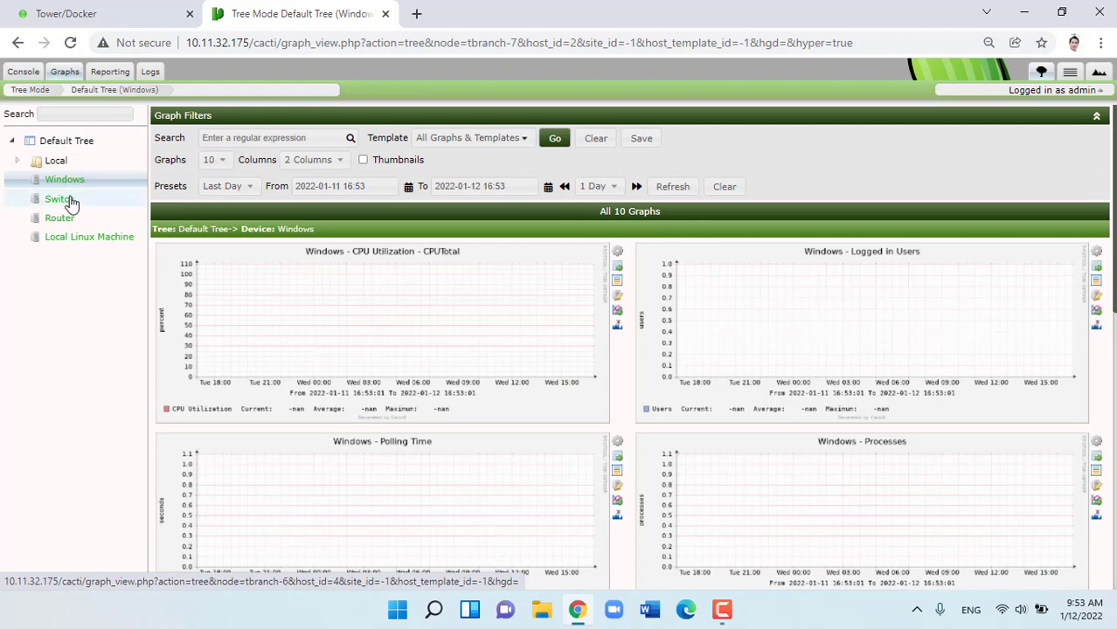
pyautogui.click(68, 219)
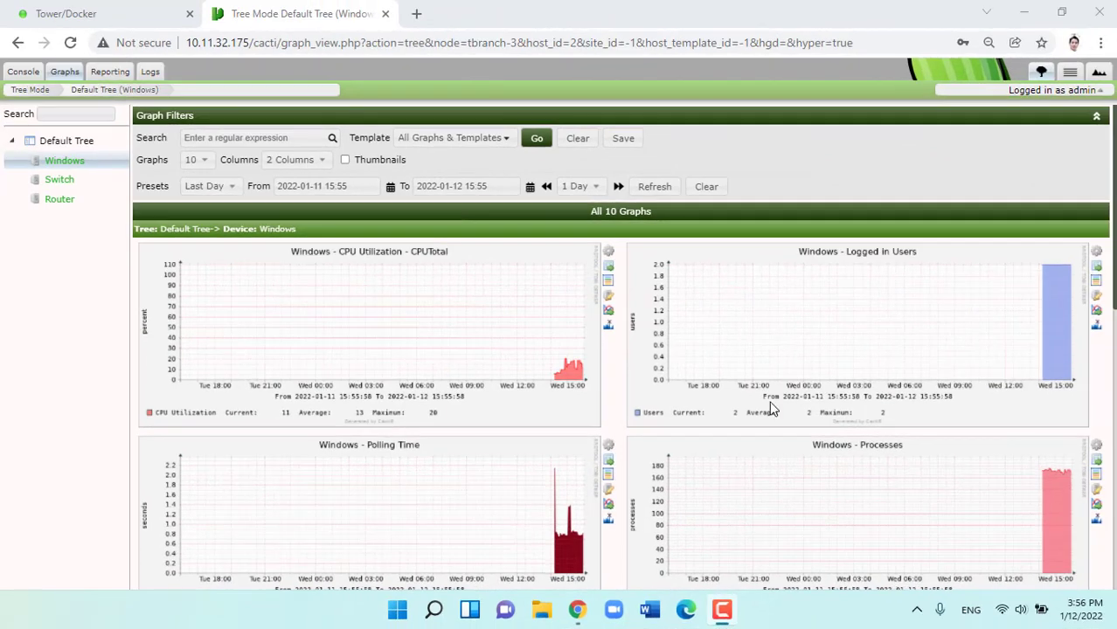
# Show the Windows device's graphs over the Last 6 Hours preset.
pyautogui.click(79, 164)
pyautogui.click(214, 186)
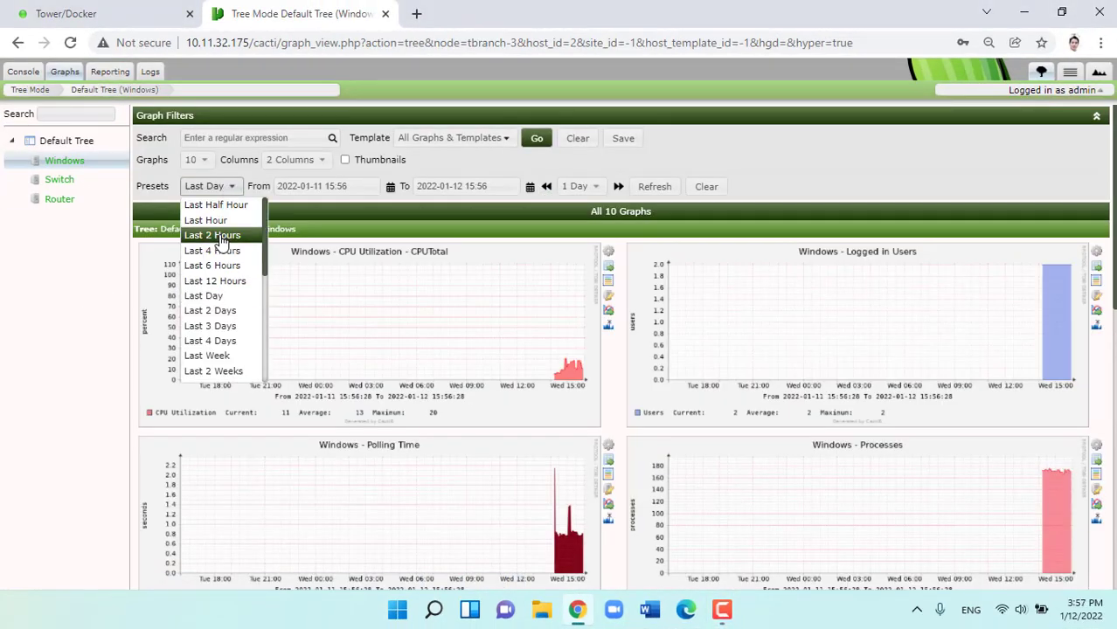
pyautogui.click(219, 235)
pyautogui.click(214, 186)
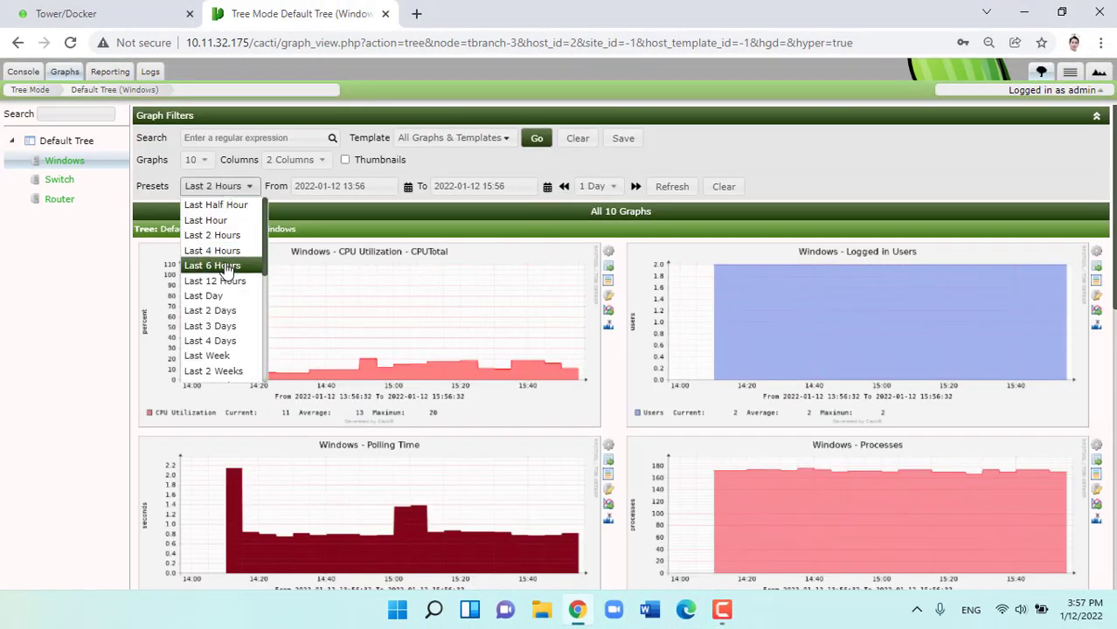
pyautogui.click(212, 263)
pyautogui.scroll(-4, 524, 362)
pyautogui.scroll(-4, 524, 358)
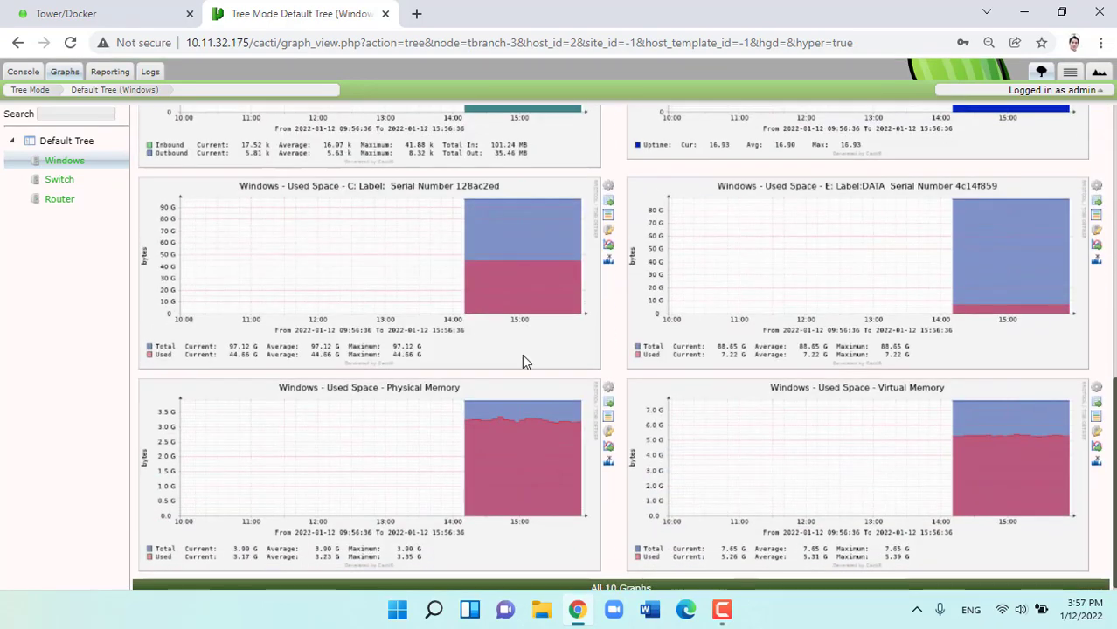
pyautogui.scroll(4, 522, 354)
# Review the Switch and Router graphs over the same 6-hour span.
pyautogui.click(59, 179)
pyautogui.scroll(-5, 354, 288)
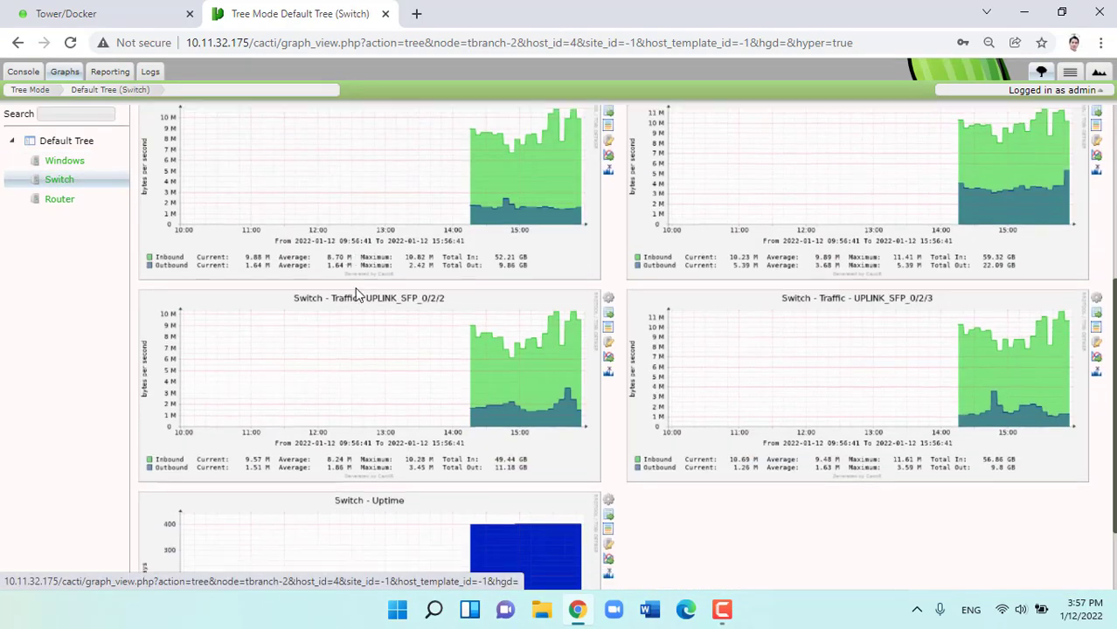
pyautogui.scroll(4, 354, 286)
pyautogui.scroll(2, 354, 288)
pyautogui.click(58, 201)
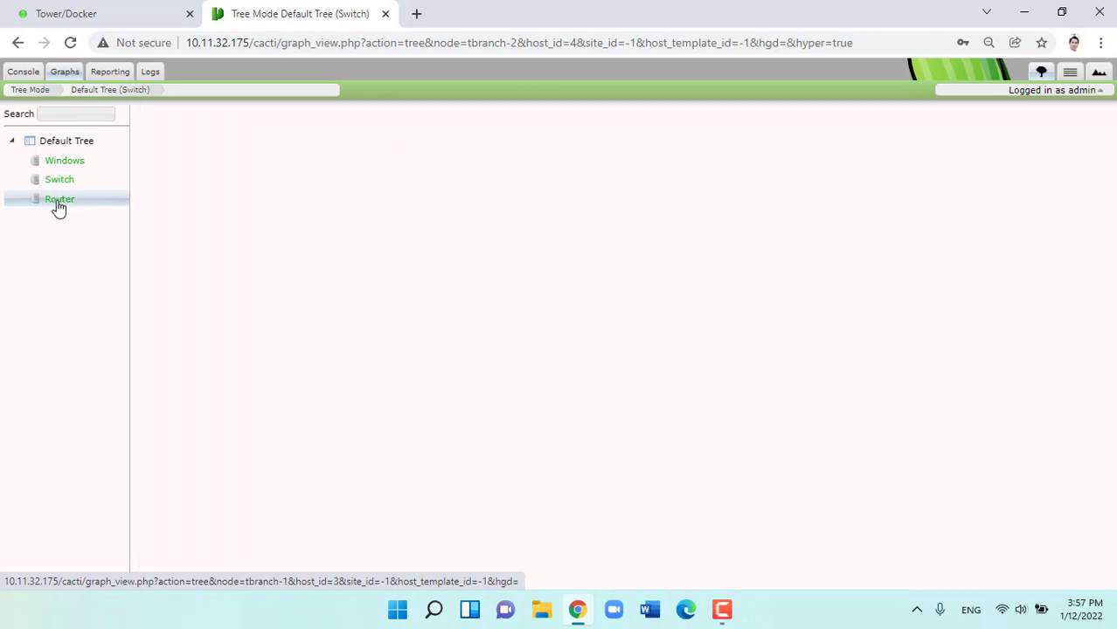
pyautogui.scroll(-3, 338, 312)
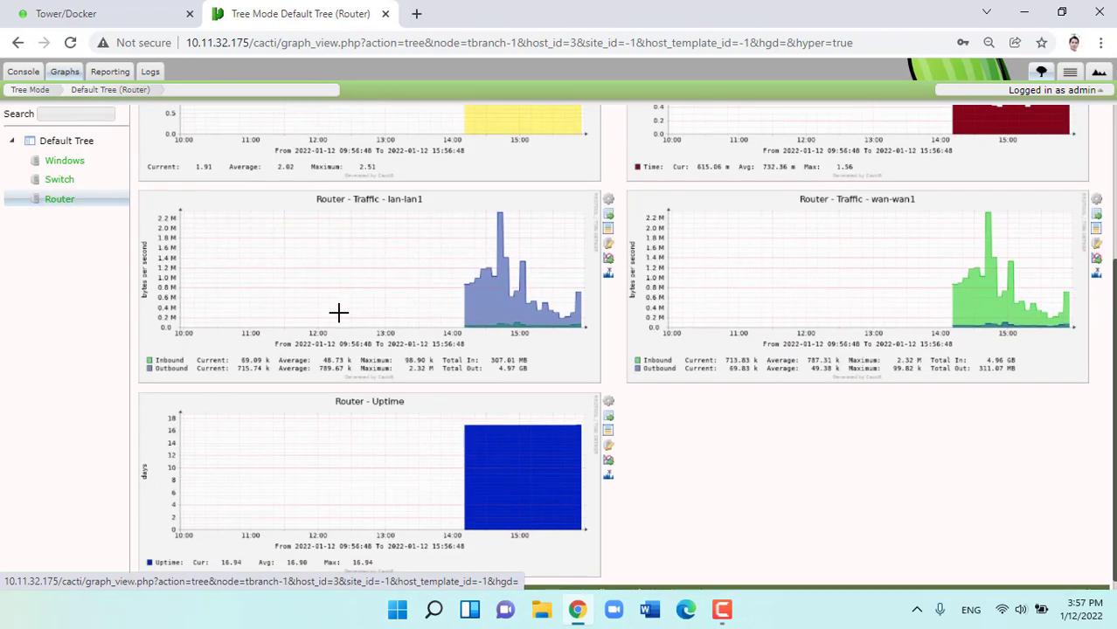
# Open the Router's wan-wan1 traffic graph image alone in a new tab.
pyautogui.rightClick(743, 282)
pyautogui.moveTo(812, 349)
pyautogui.click(710, 356)
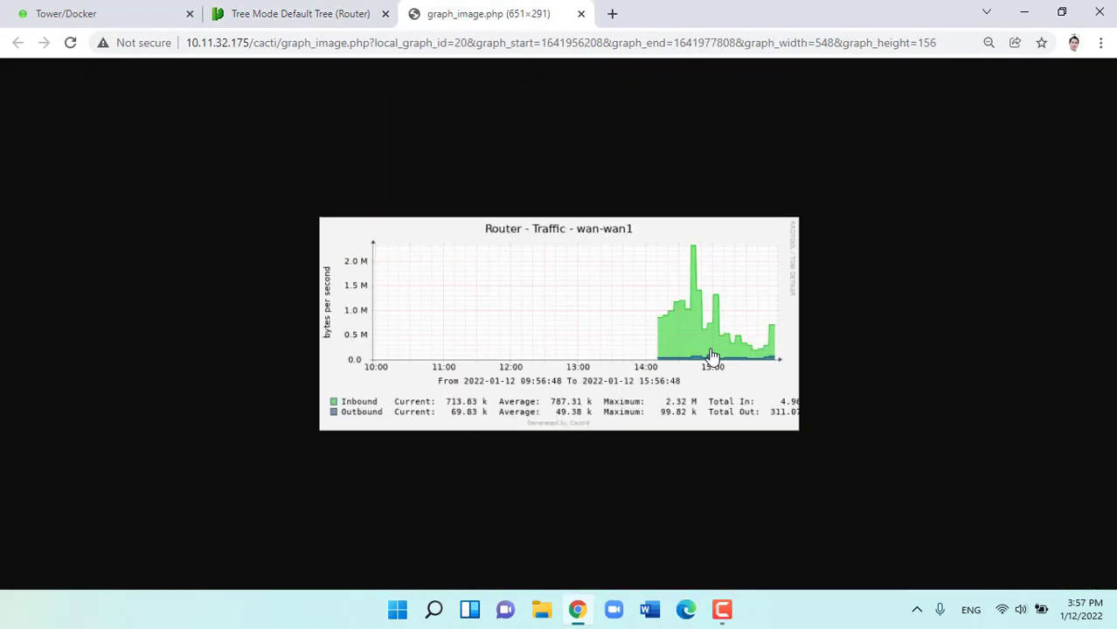
# Filter graphs to the Interface - Traffic template and view the Router, Switch and Windows traffic graphs.
pyautogui.click(307, 15)
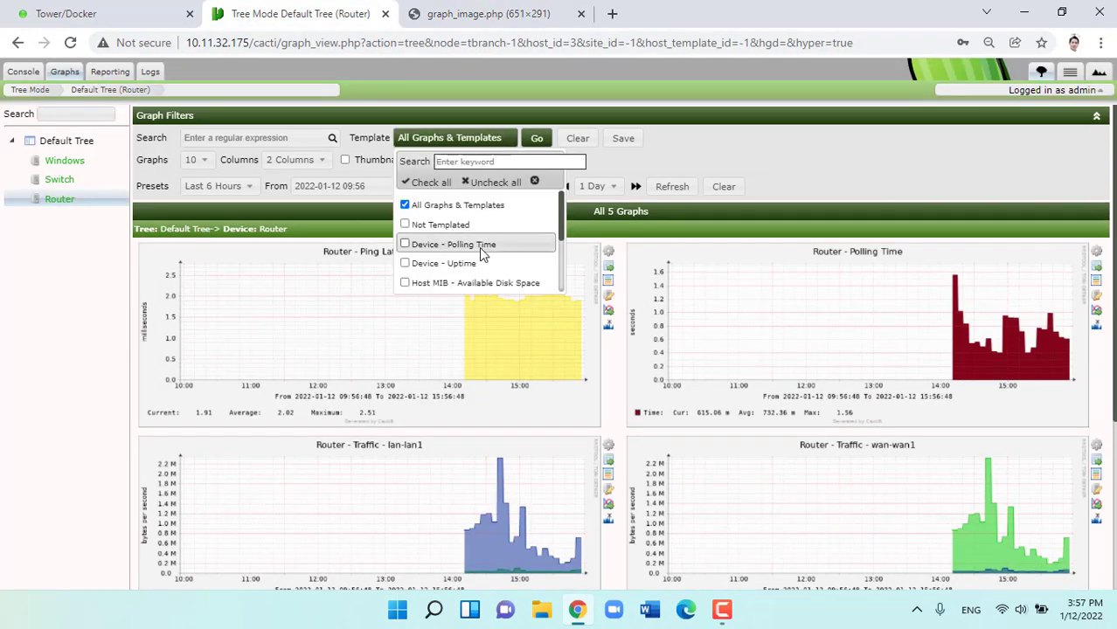
pyautogui.scroll(-3, 479, 247)
pyautogui.click(420, 261)
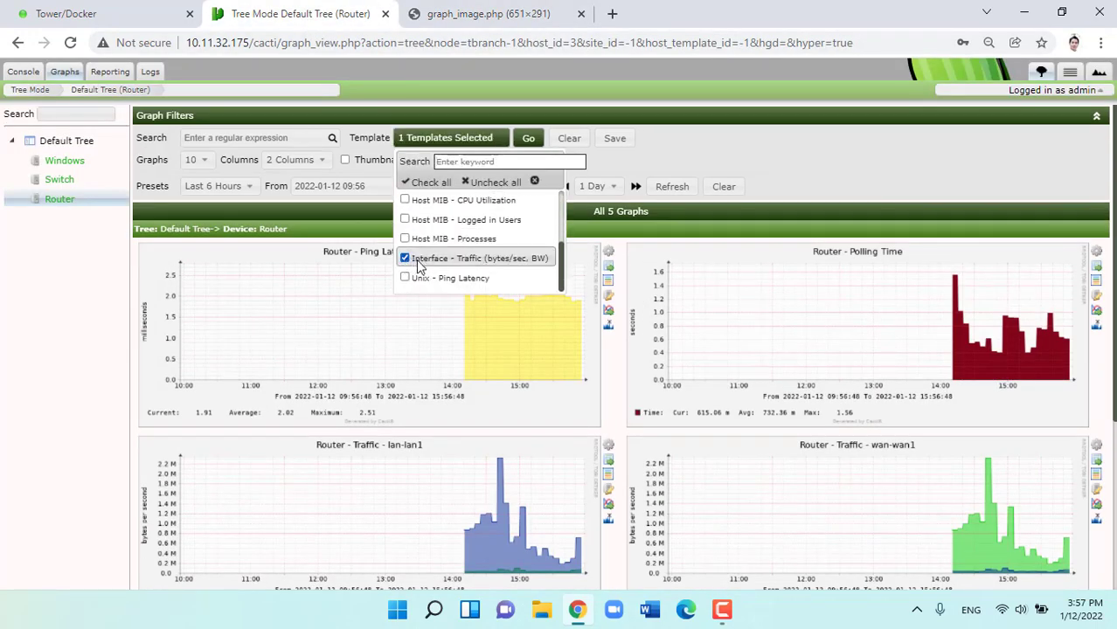
pyautogui.click(534, 139)
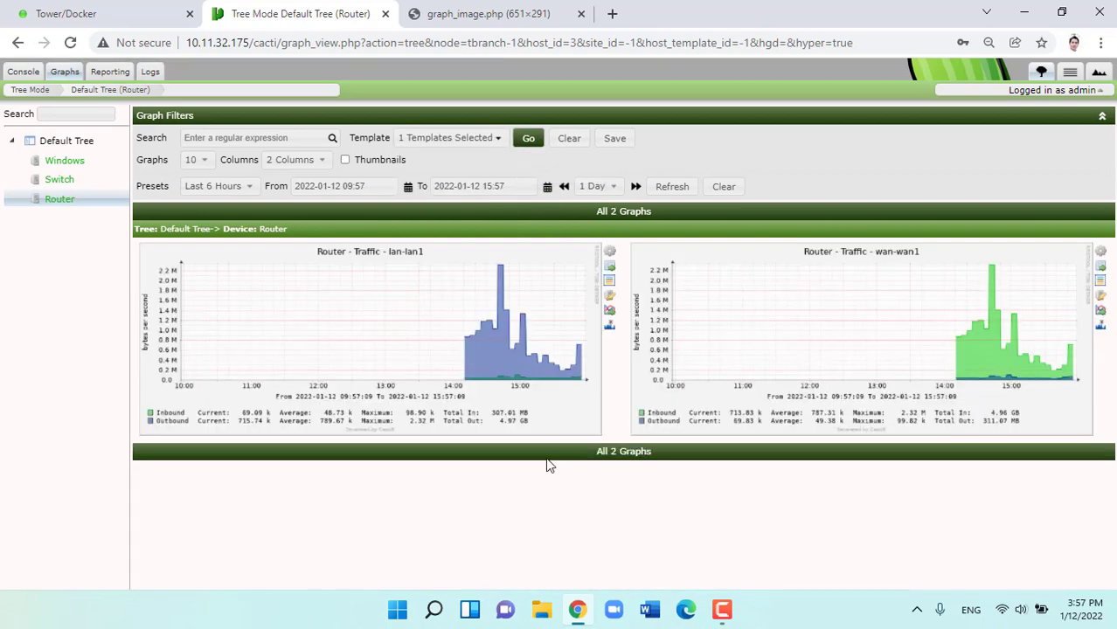
pyautogui.click(68, 181)
pyautogui.scroll(-2, 528, 449)
pyautogui.click(64, 164)
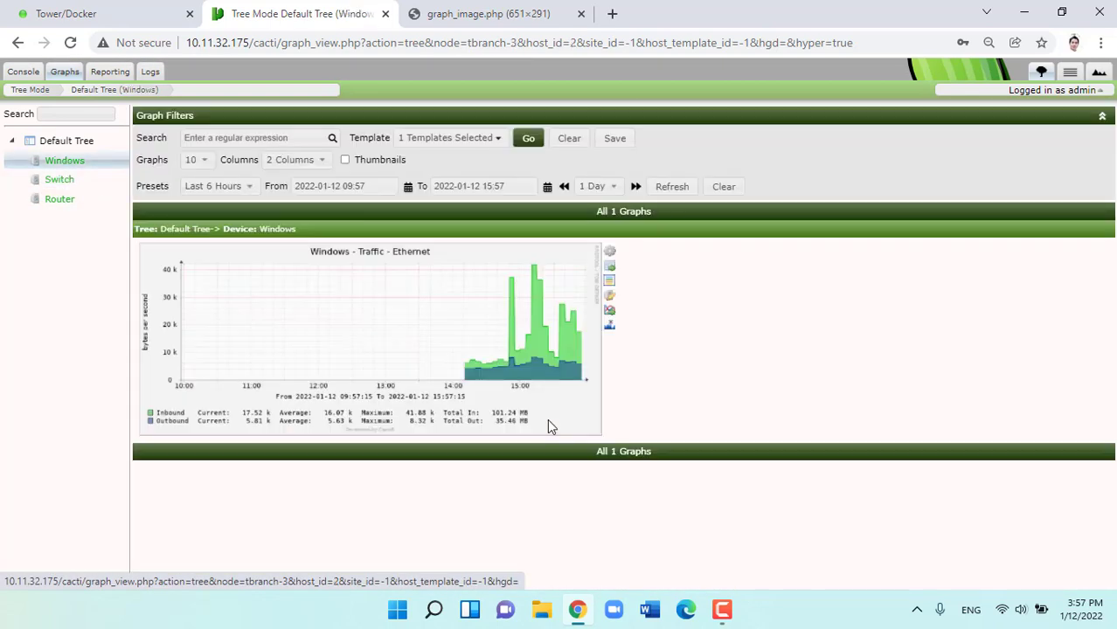
# After glancing at the Unraid Docker page, re-include all graph templates to show all 10 Windows graphs.
pyautogui.click(121, 17)
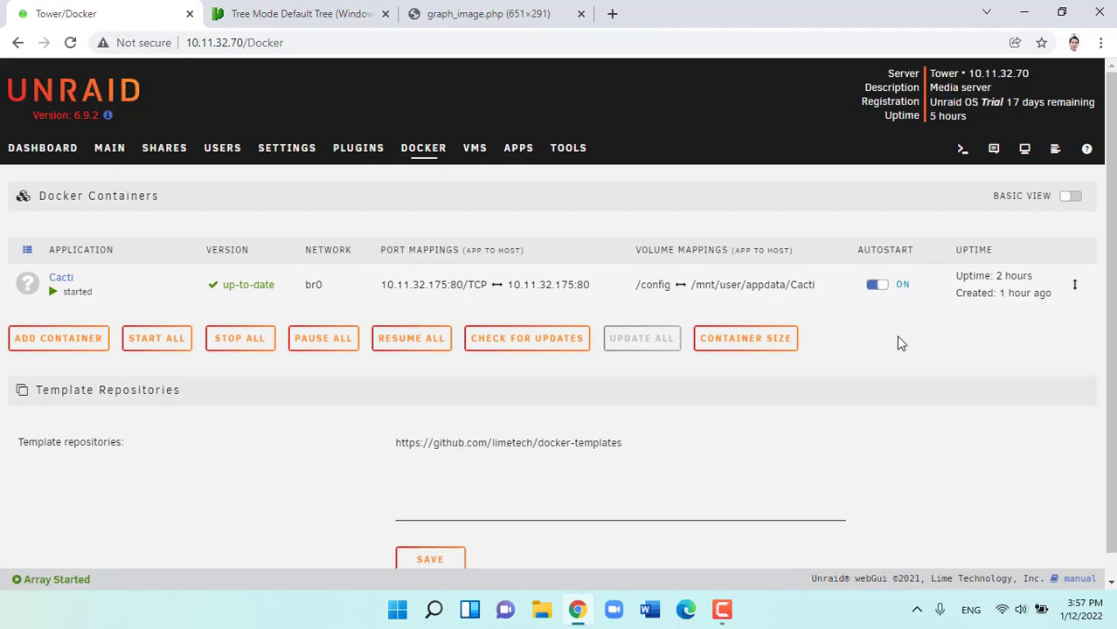
pyautogui.click(339, 23)
pyautogui.click(461, 137)
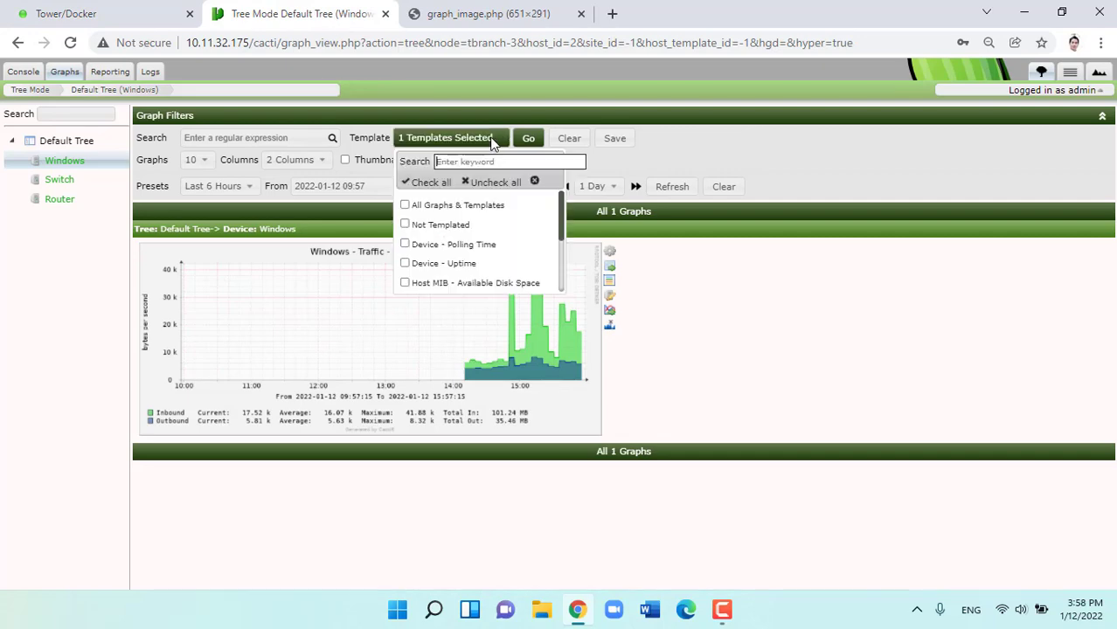
pyautogui.click(426, 183)
pyautogui.click(539, 143)
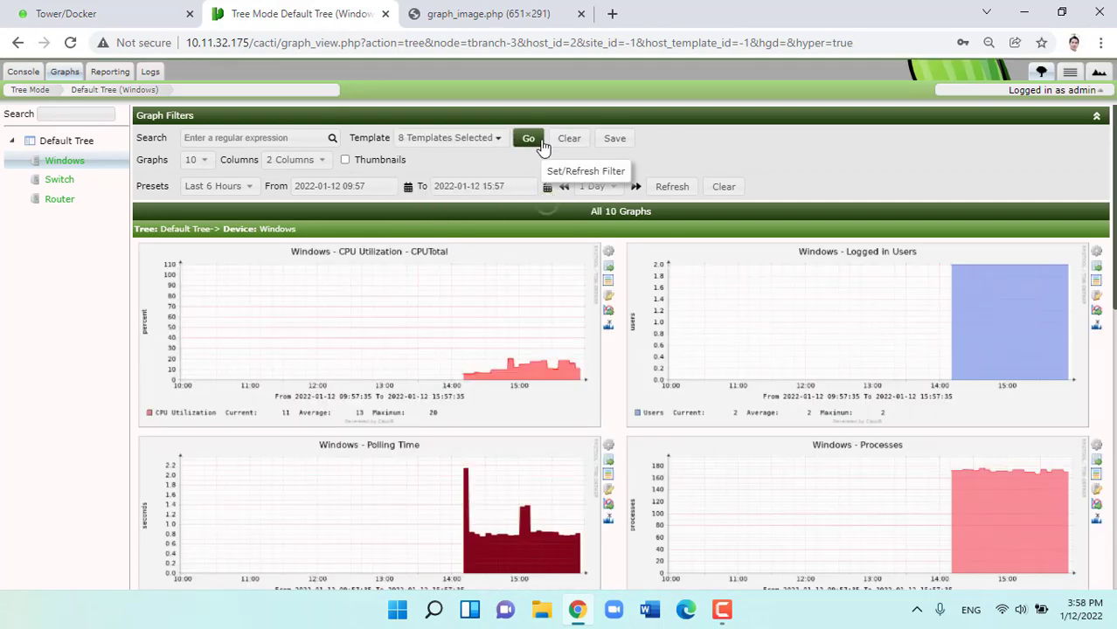